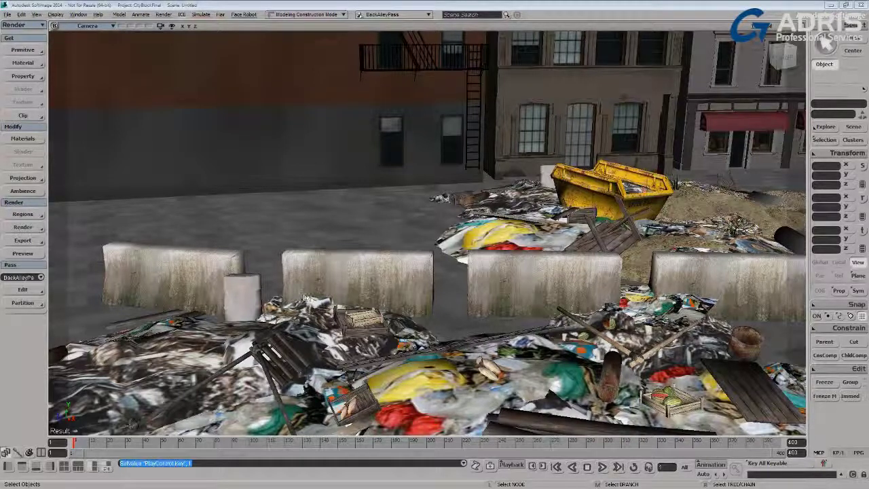
Play the scene's simulation from the start and stop it at frame 140
left_click(611, 467)
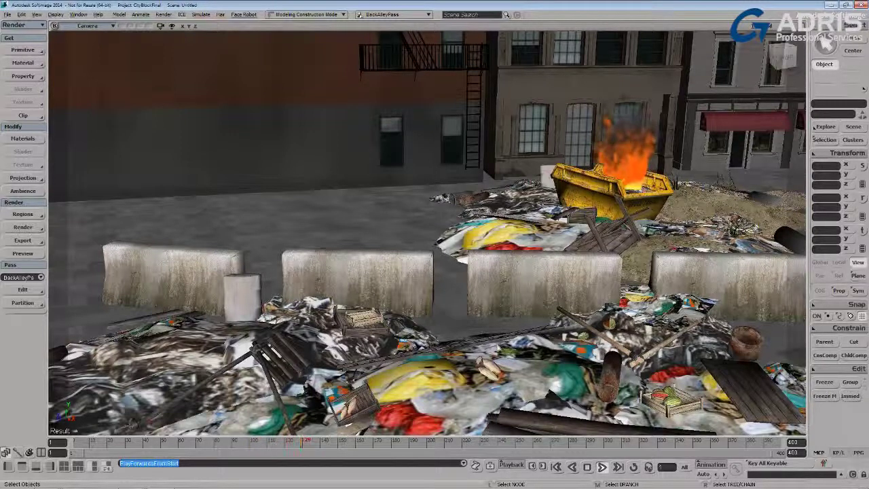
key("Up")
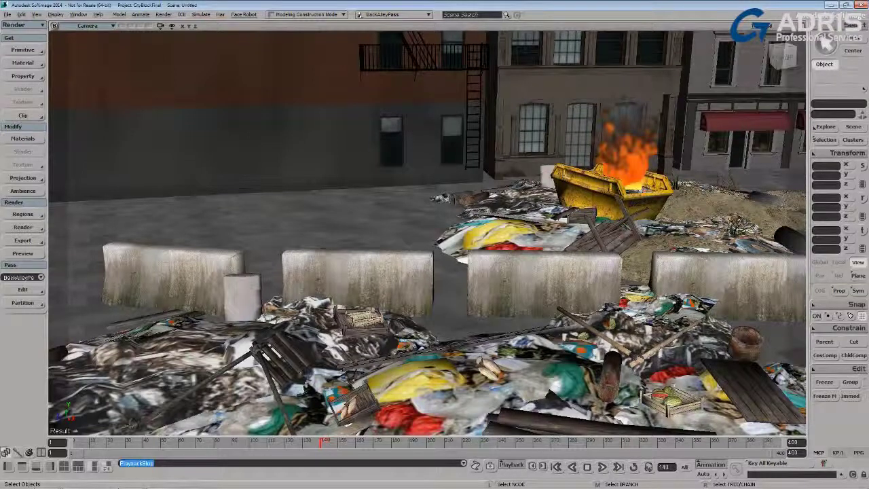
Open one explorer showing the passes and a second one beside it showing the scene root
key("8")
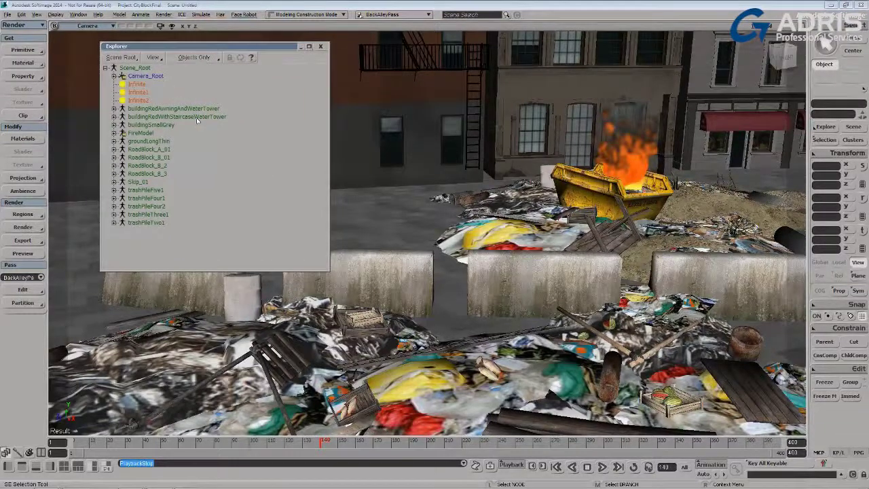
key("p")
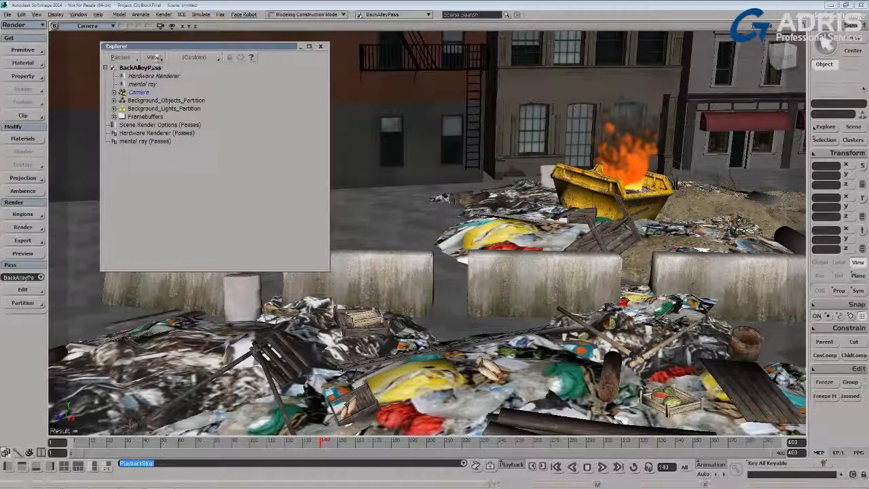
left_click_drag(154, 45, 150, 43)
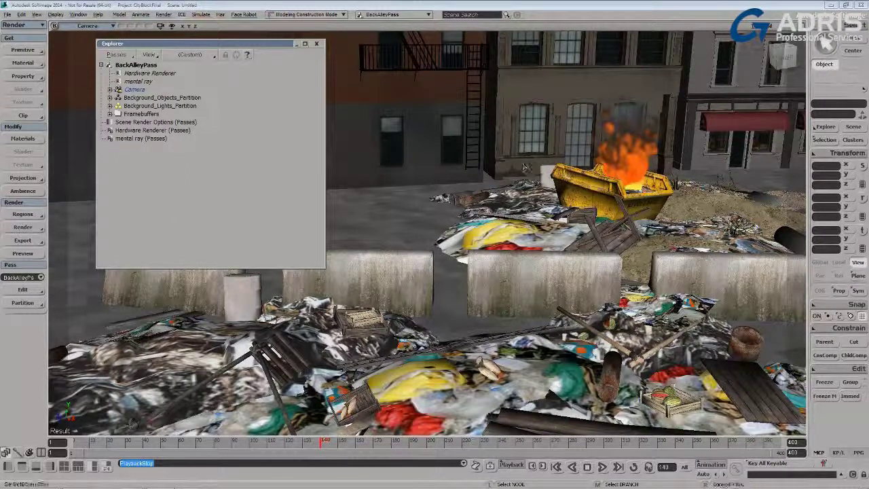
key("8")
left_click_drag(237, 61, 479, 57)
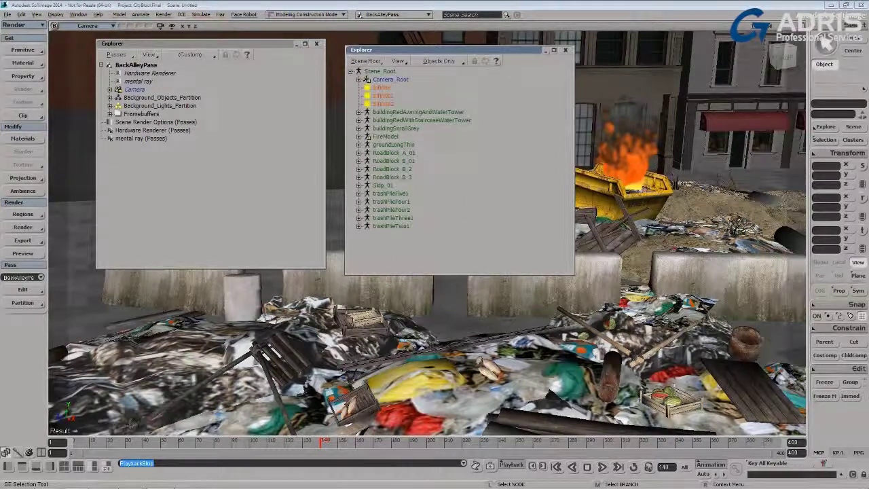
Create a new partition in BackAlleyPass from FireModel's Basic_Fire point cloud
left_click(359, 136)
left_click(384, 153)
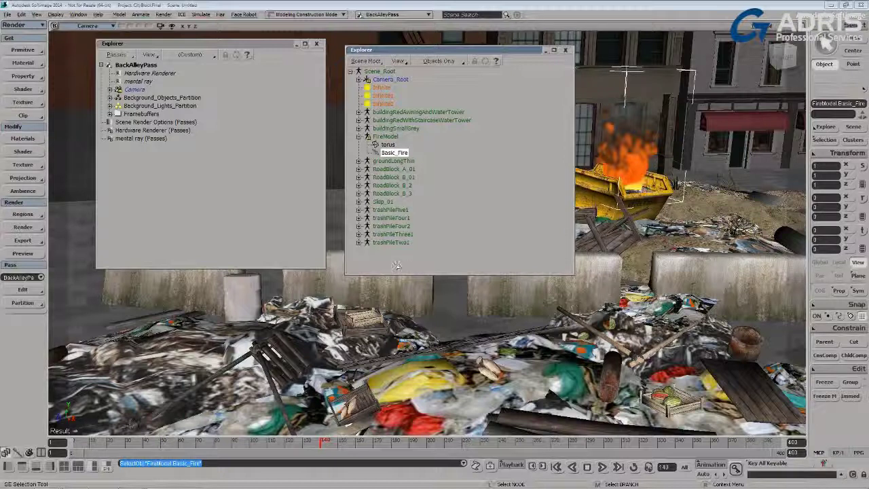
left_click(22, 302)
left_click(75, 306)
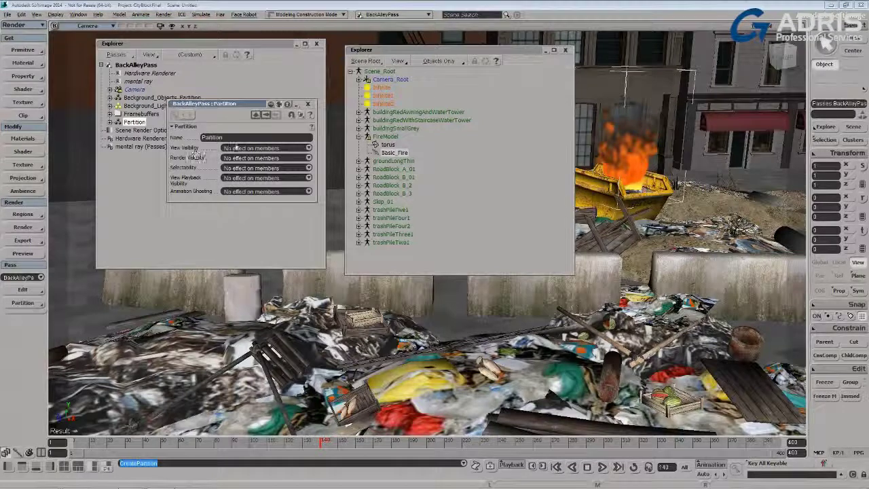
Name the new BackAlleyPass partition firePartition, close its properties and hide its members
double_click(233, 139)
type("FfirePa")
key("BackSpace")
key("BackSpace")
type("tion")
key("Return")
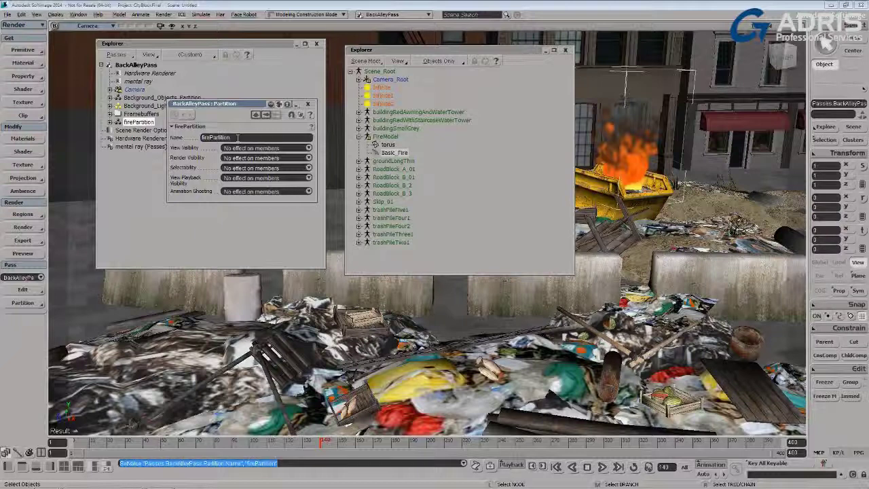
left_click(307, 104)
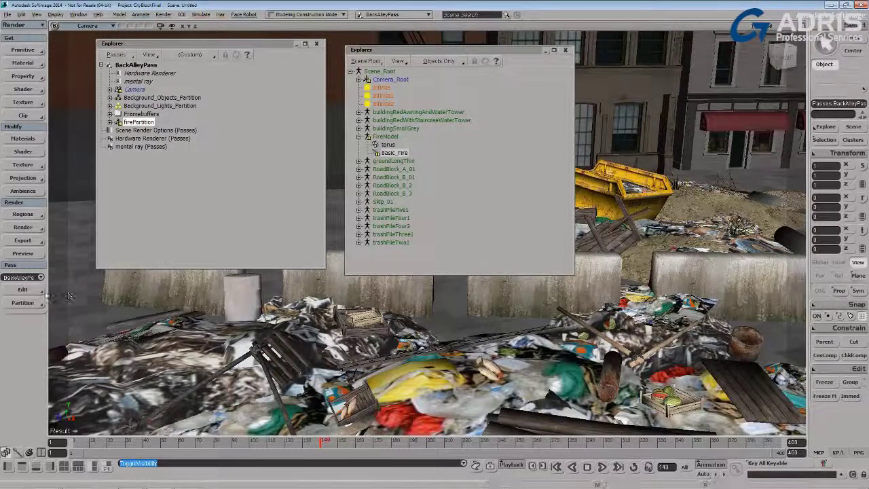
Create a new render pass and name it FirePass
left_click(23, 290)
mouse_move(82, 301)
left_click(130, 295)
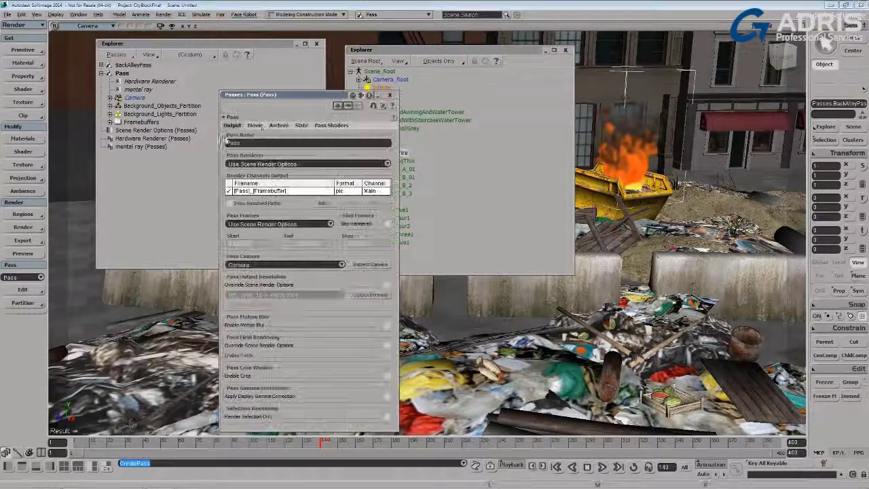
double_click(255, 144)
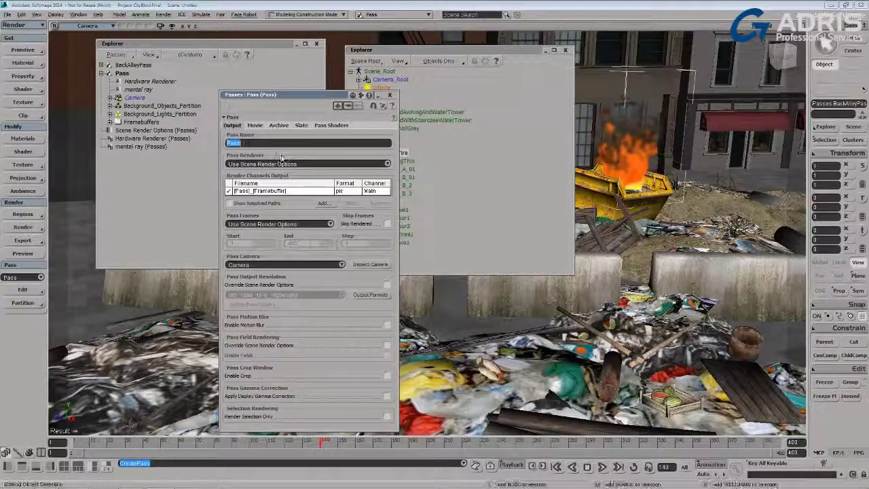
type("FirePass")
key("Return")
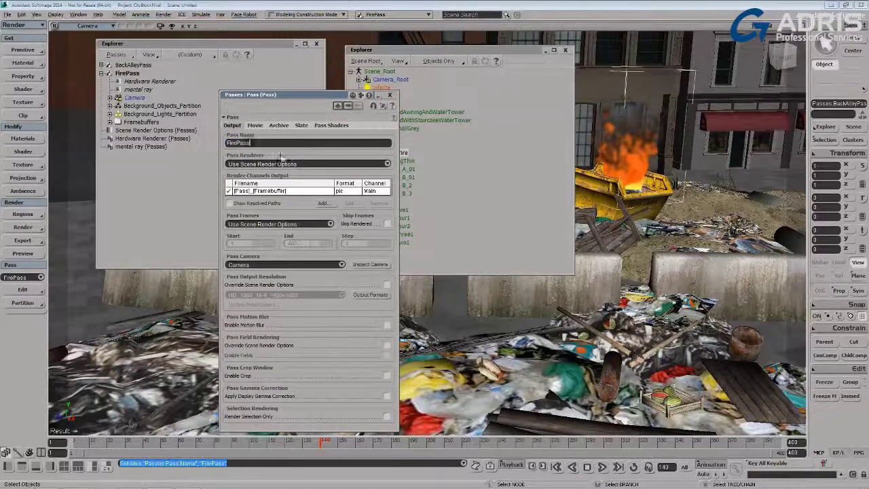
left_click(389, 94)
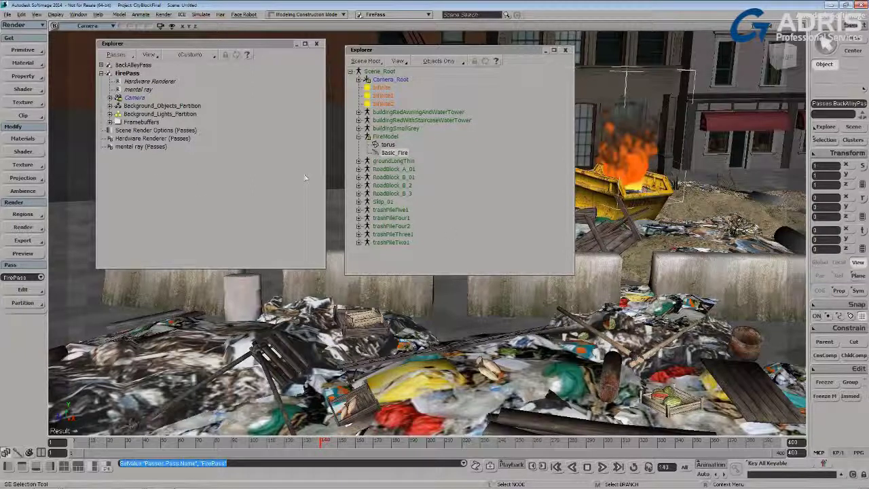
Create a separate partition in FirePass from the Basic_Fire point cloud listed in Background_Objects_Partition
left_click_drag(373, 52, 359, 46)
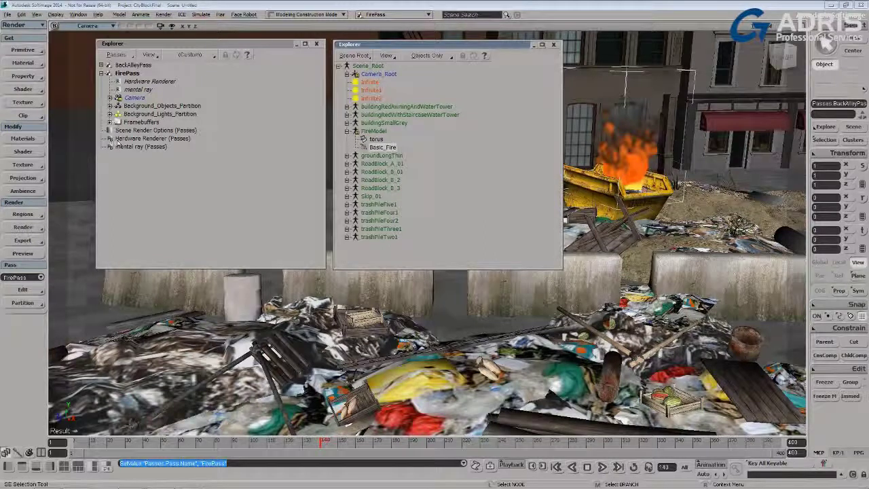
left_click(110, 106)
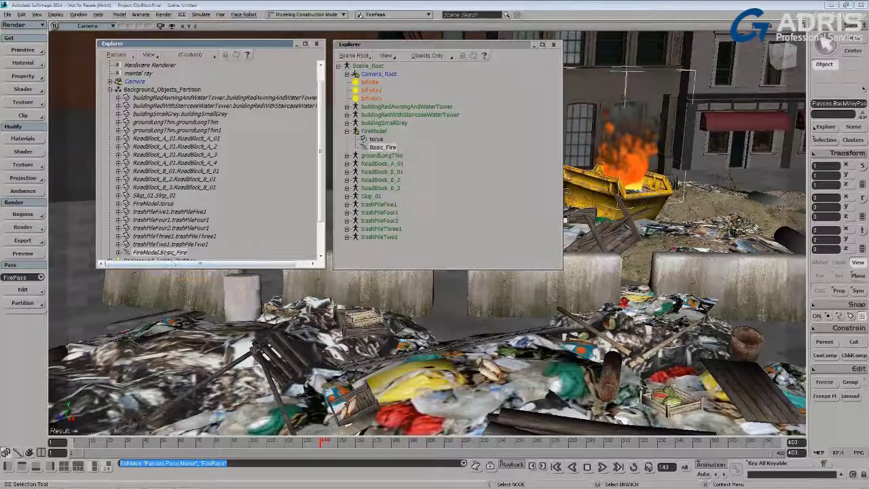
left_click(166, 252)
left_click(22, 302)
left_click(70, 304)
Hide FirePass's Background_Objects_Partition and collapse its member list
left_click(156, 92)
left_click(157, 90)
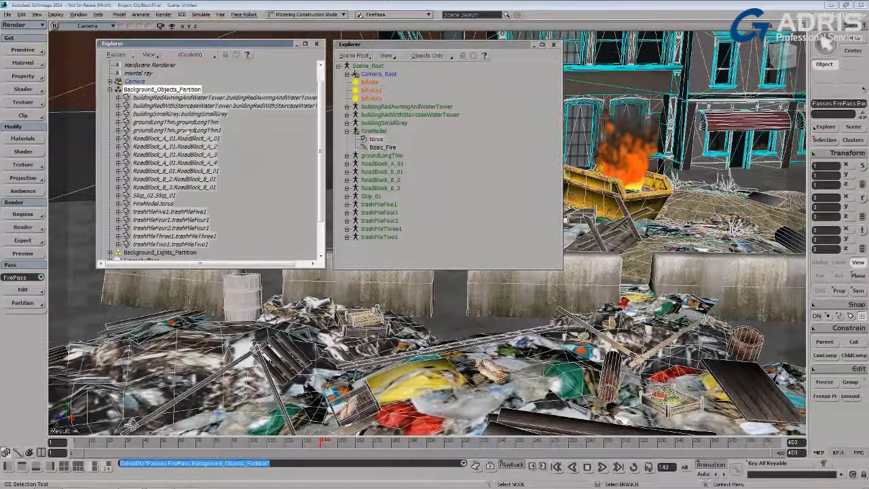
key("h")
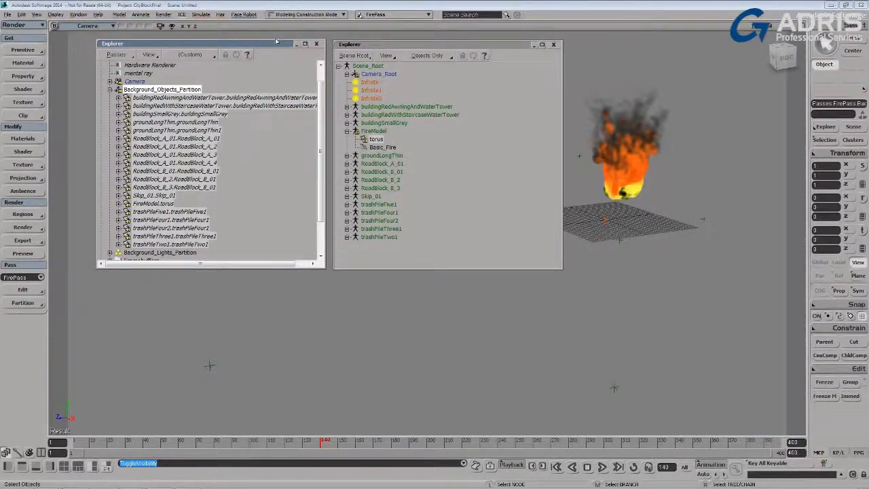
left_click_drag(277, 44, 273, 40)
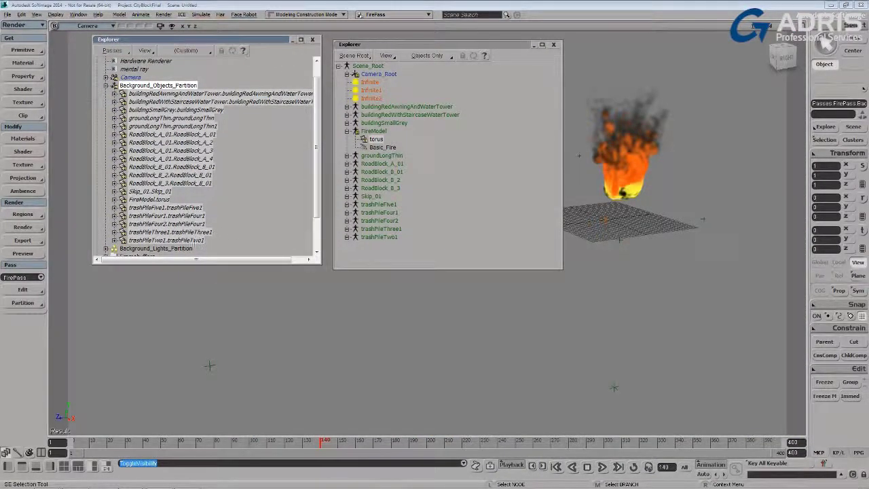
scroll(244, 178, "up", 2)
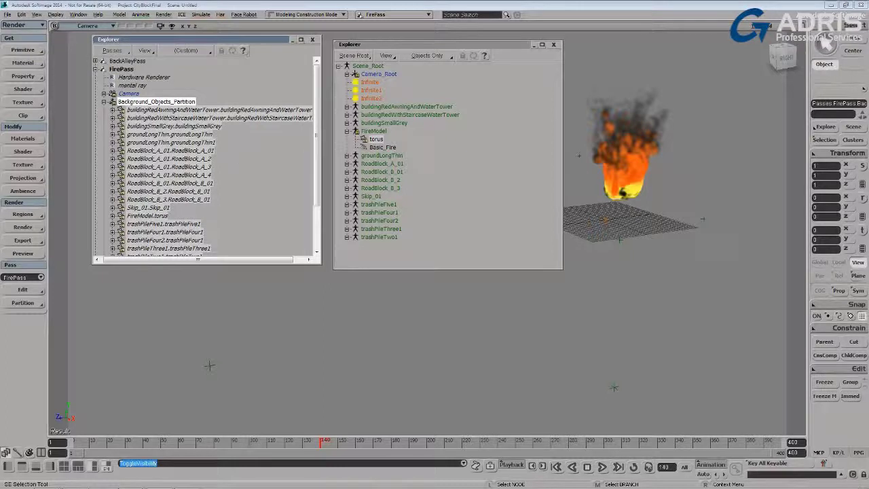
left_click(104, 101)
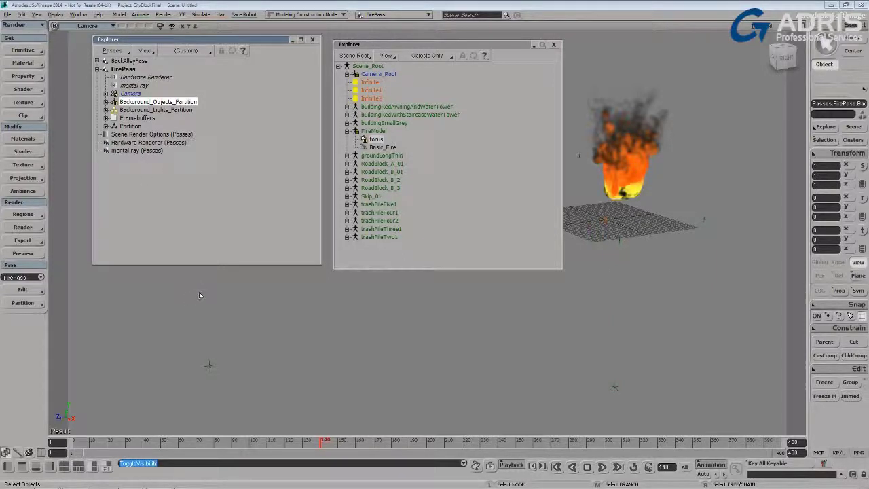
Add an Override property to FirePass's partition containing Basic_Fire
left_click(129, 127)
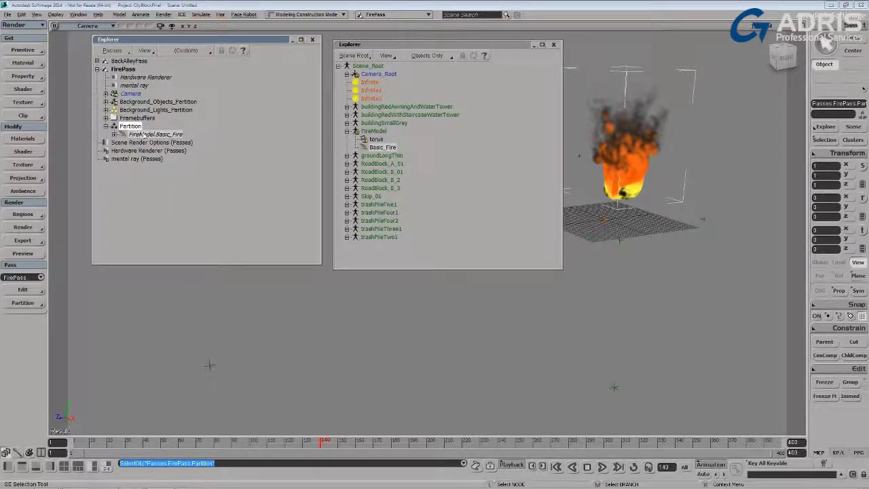
double_click(130, 127)
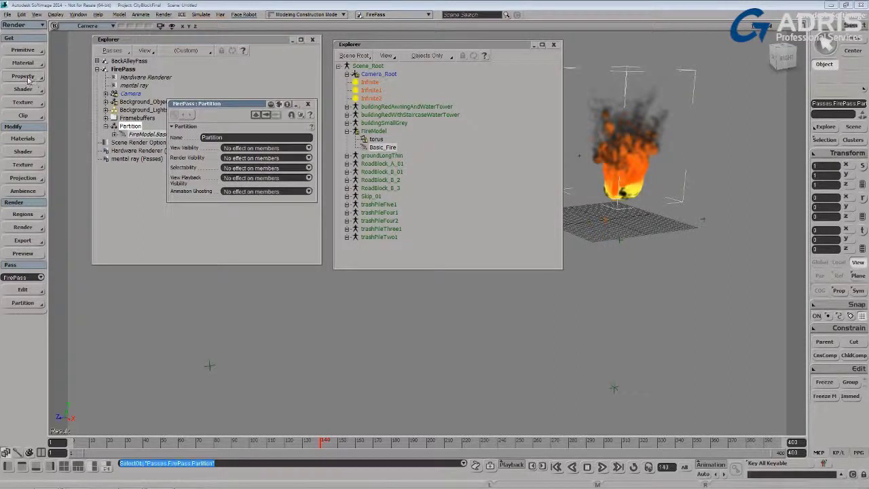
left_click(24, 76)
left_click(84, 338)
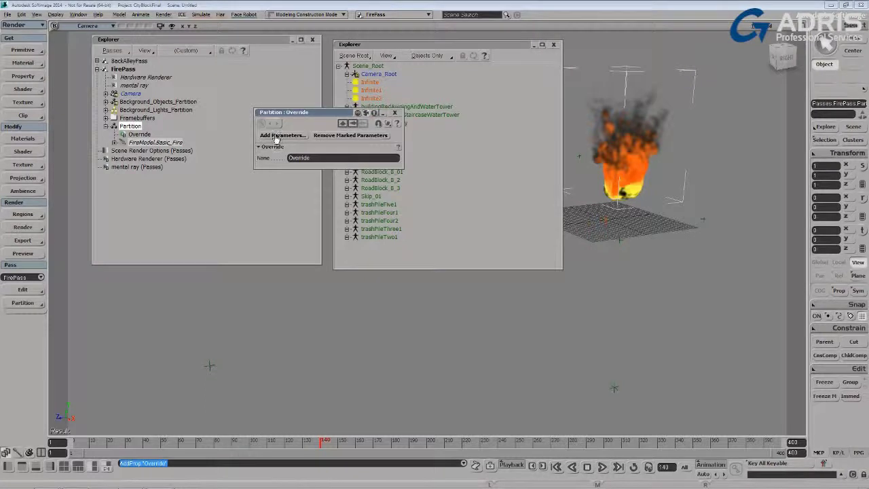
Add the Enable, Size, Seed and Rate ports of Basic_Fire's Emit from Geometry node to the partition's override
left_click(276, 136)
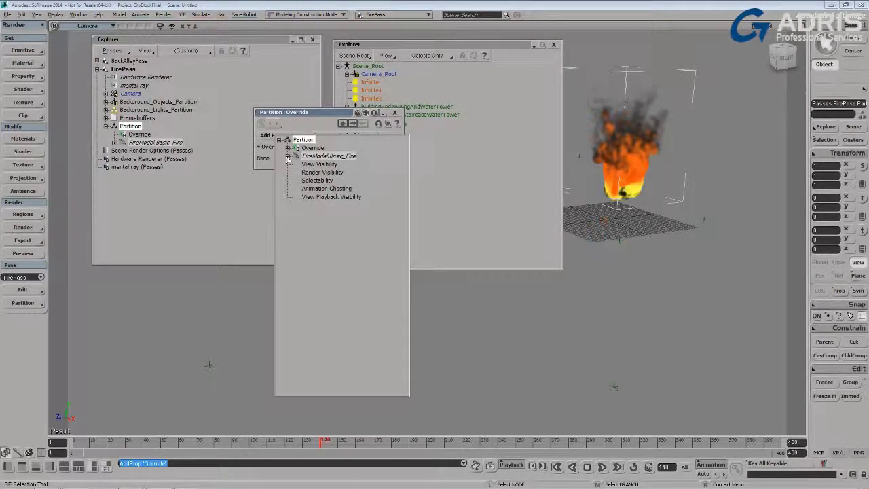
left_click(287, 156)
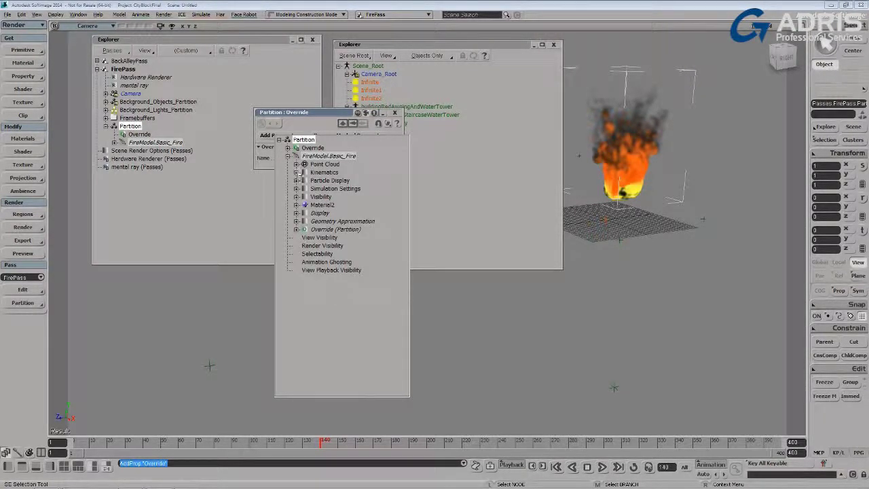
left_click(296, 164)
left_click(304, 172)
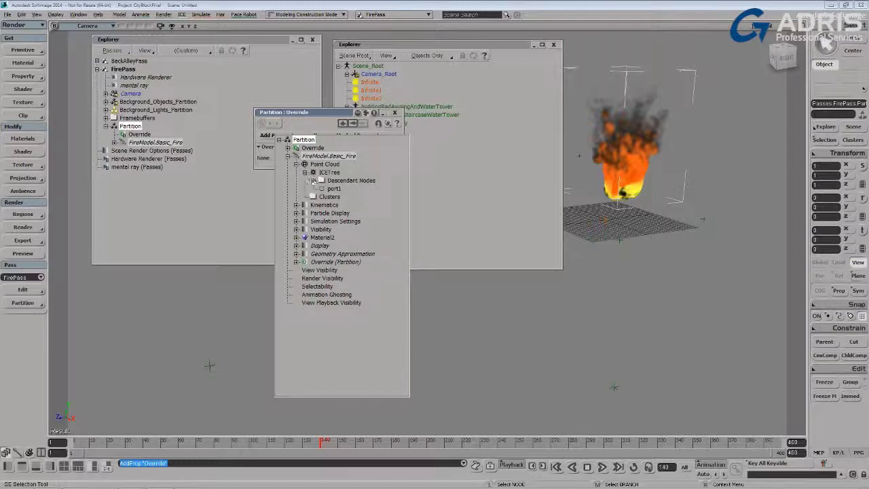
left_click(313, 180)
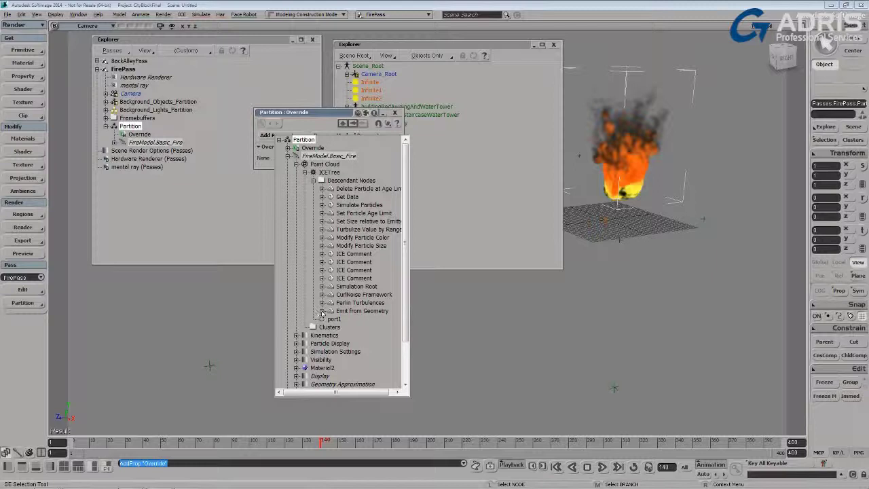
left_click(322, 311)
left_click(329, 327)
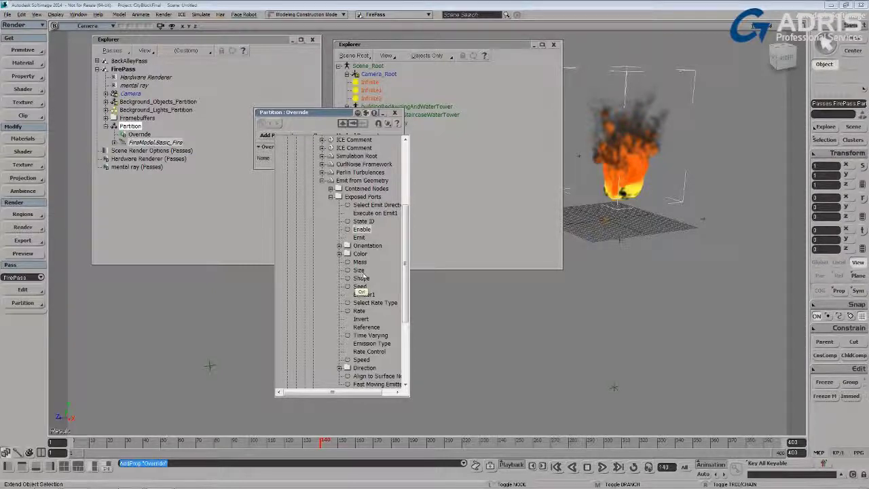
left_click(359, 271, "ctrl")
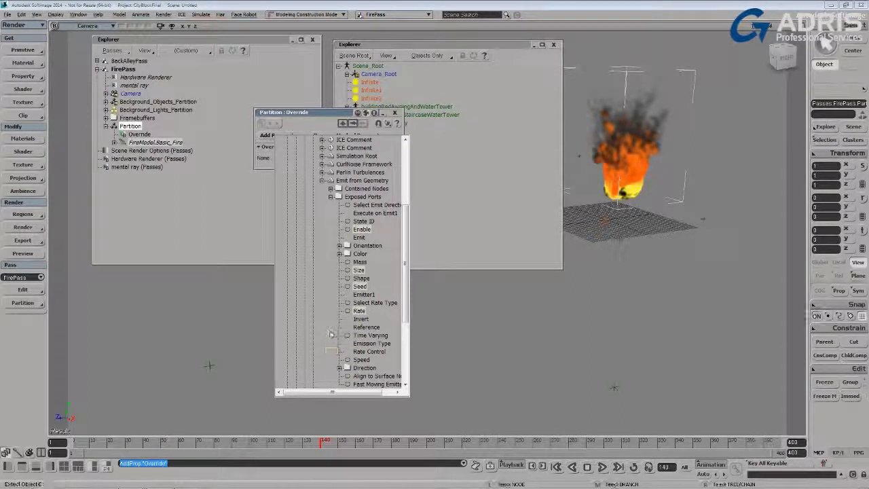
left_click(232, 309)
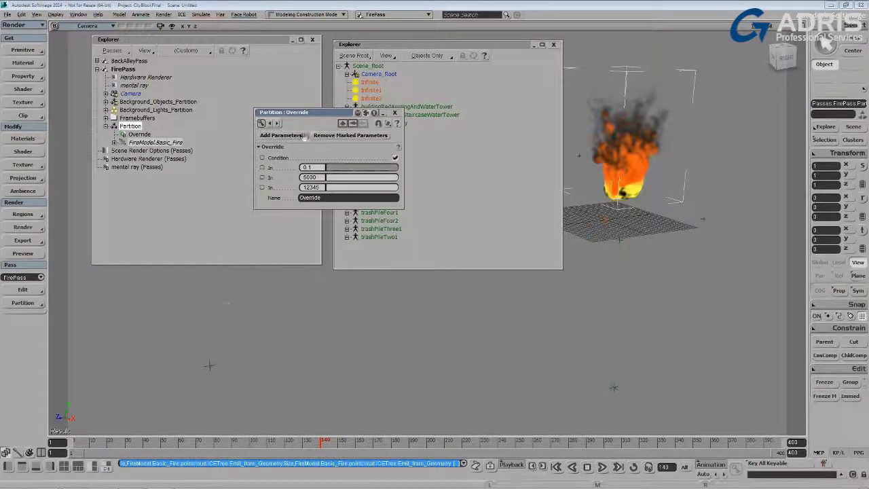
left_click_drag(292, 117, 193, 281)
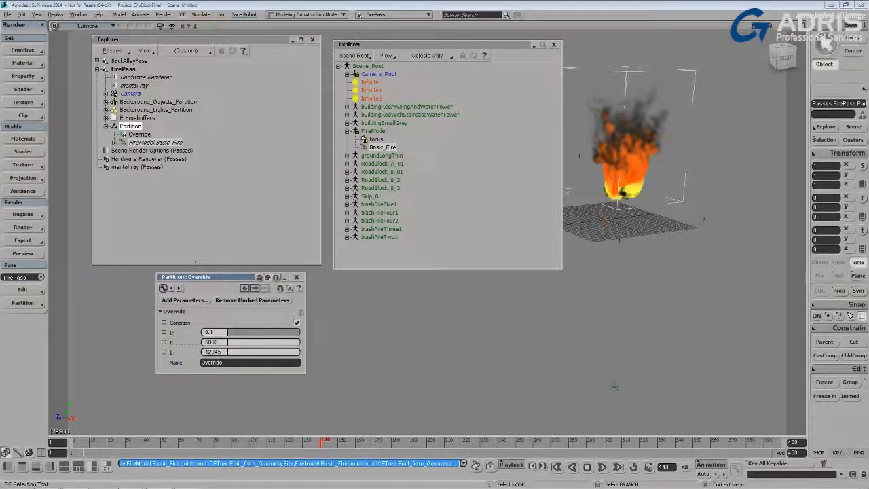
Duplicate FirePass with its whole branch and rename the copy FirePassEmbers
middle_click(125, 70)
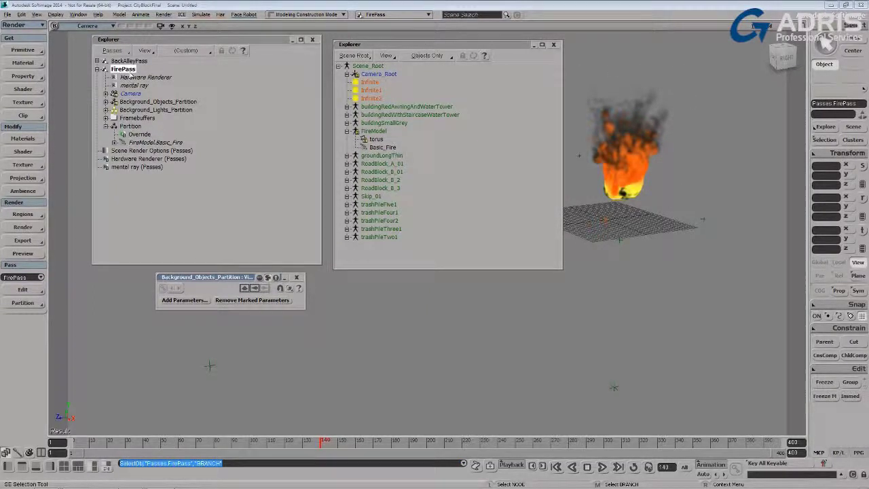
key("ctrl+d")
left_click(125, 136)
key("F2")
key("End")
key("BackSpace")
type("Embers")
key("Return")
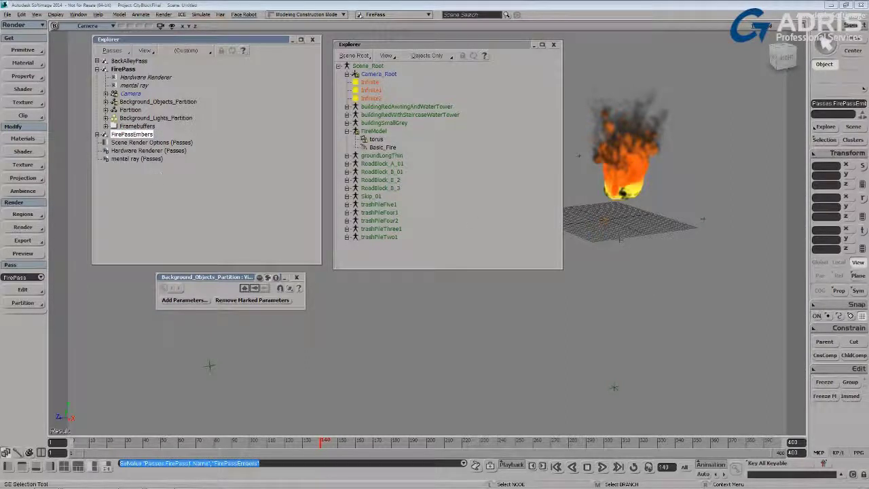
Duplicate FirePass with its whole branch and rename the copy FirePassWedgeOne
left_click(108, 69)
key("ctrl+d")
key("F2")
left_click(122, 134)
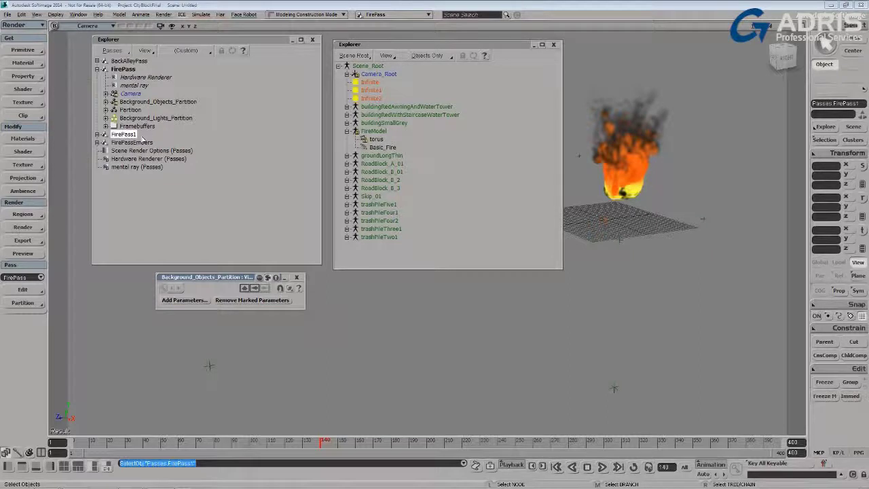
key("F2")
key("BackSpace")
type("Wedge")
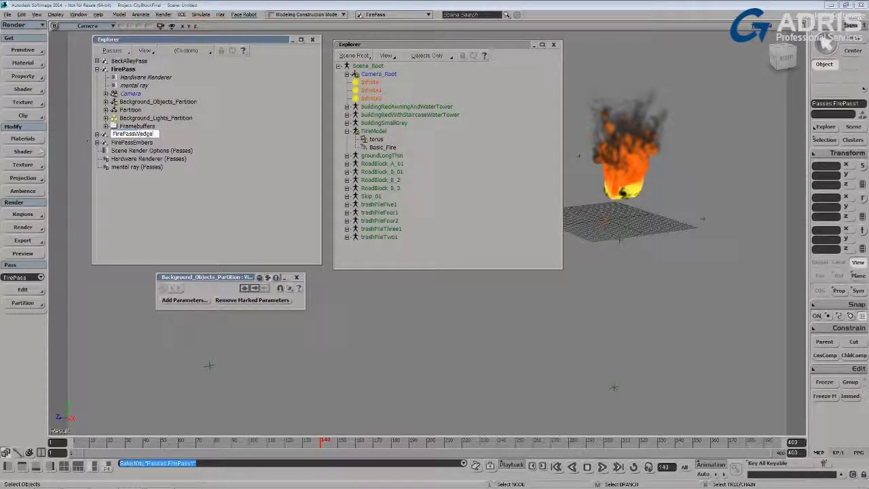
type("One")
key("Return")
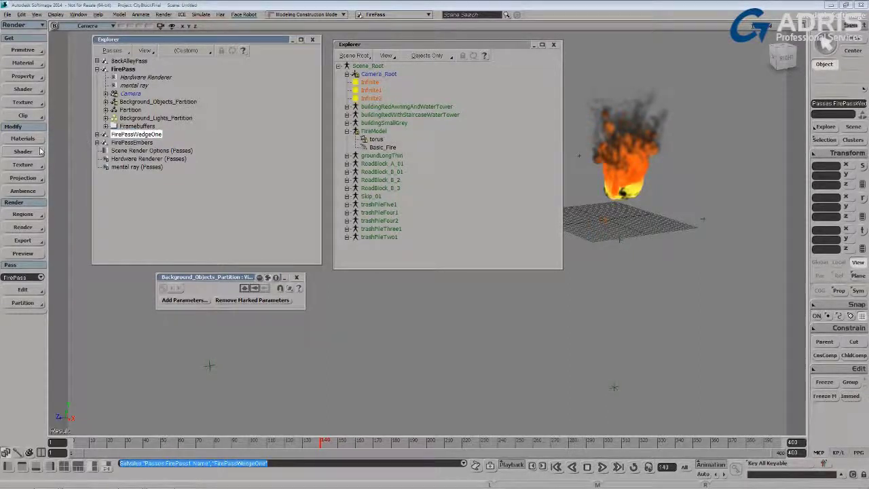
Duplicate FirePassWedgeOne and rename the copy FirePassWedgeTwo
key("ctrl+d")
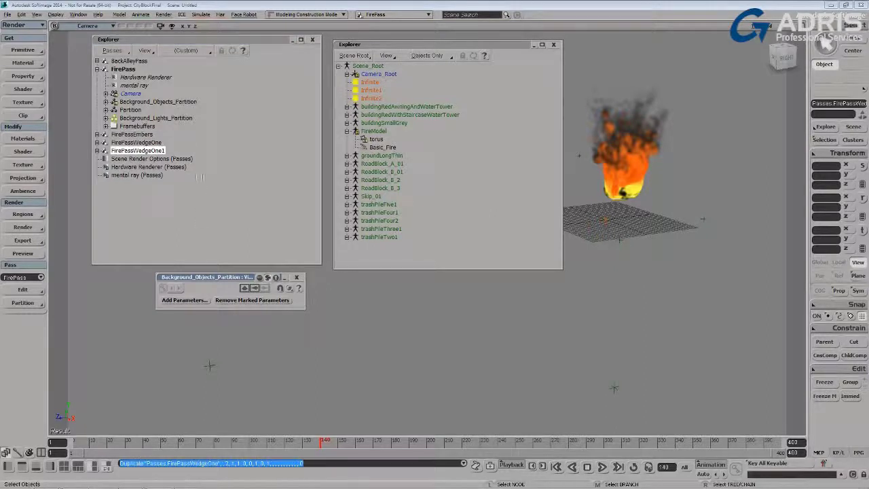
key("F2")
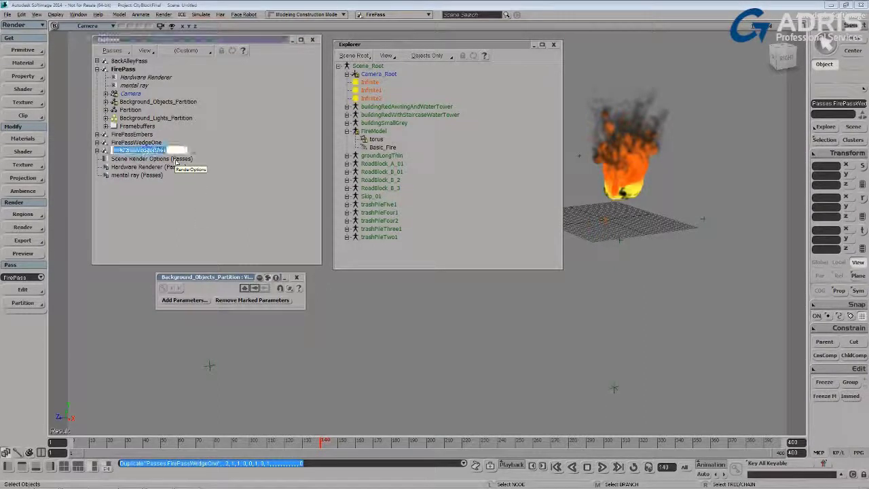
key("BackSpace")
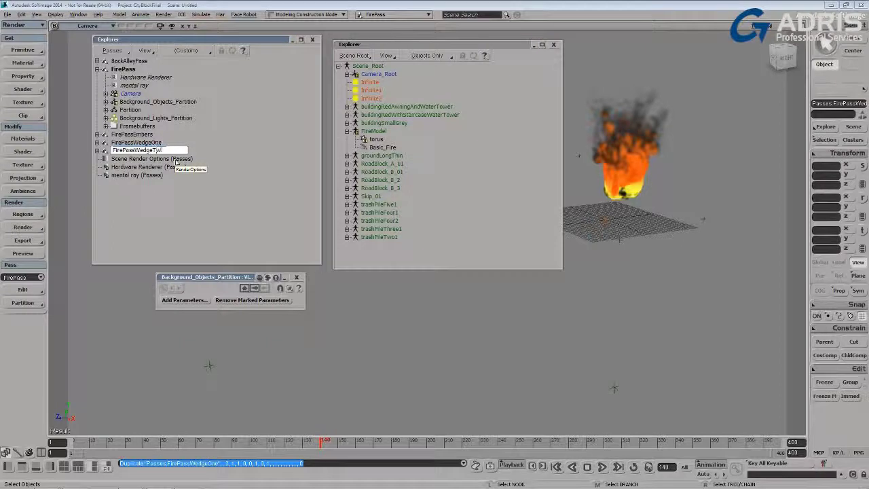
key("Return")
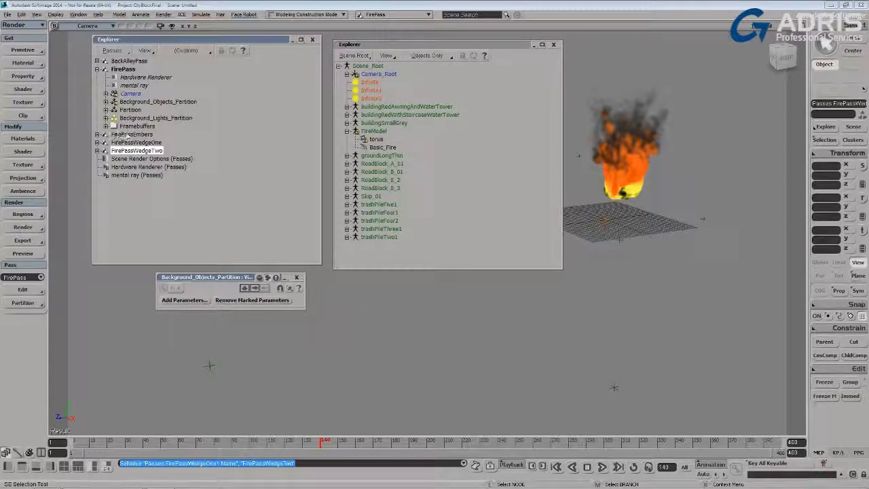
Make FirePassEmbers the current pass
left_click(129, 135)
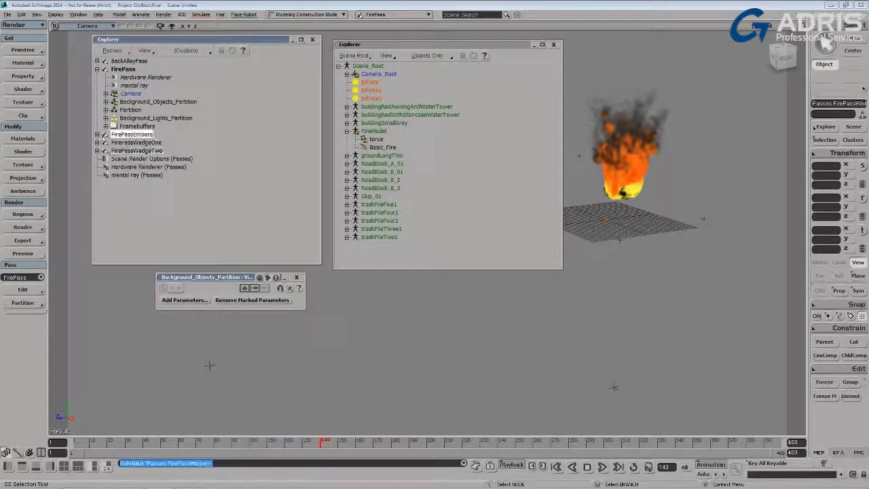
left_click(40, 278)
left_click(38, 286)
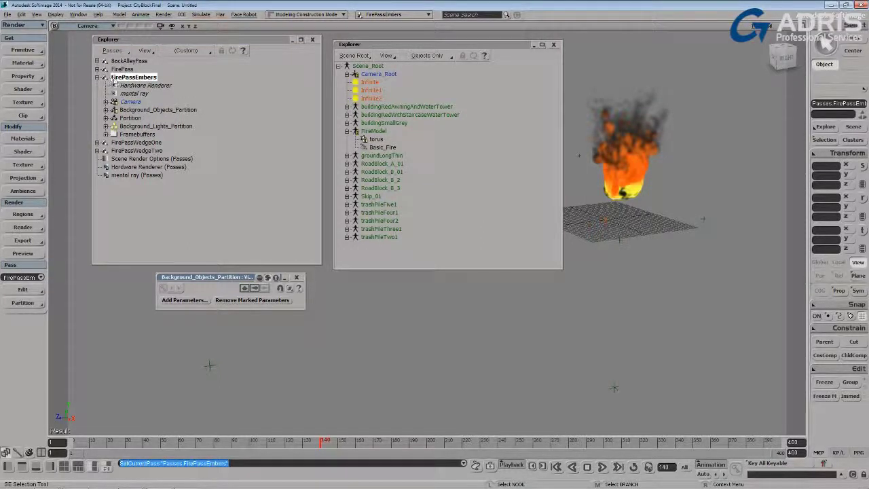
Set the fire's emission rate to 150 in the override of FirePassEmbers' partition and play the simulation from the start
left_click(105, 117)
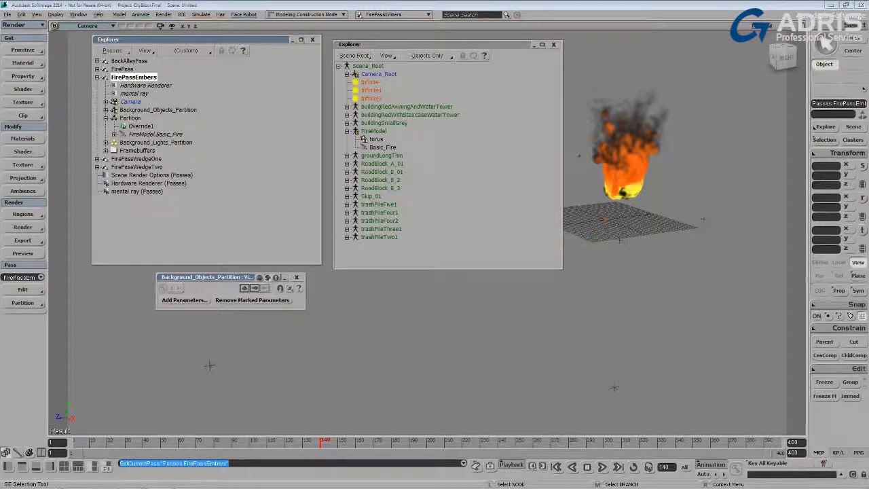
left_click(137, 127)
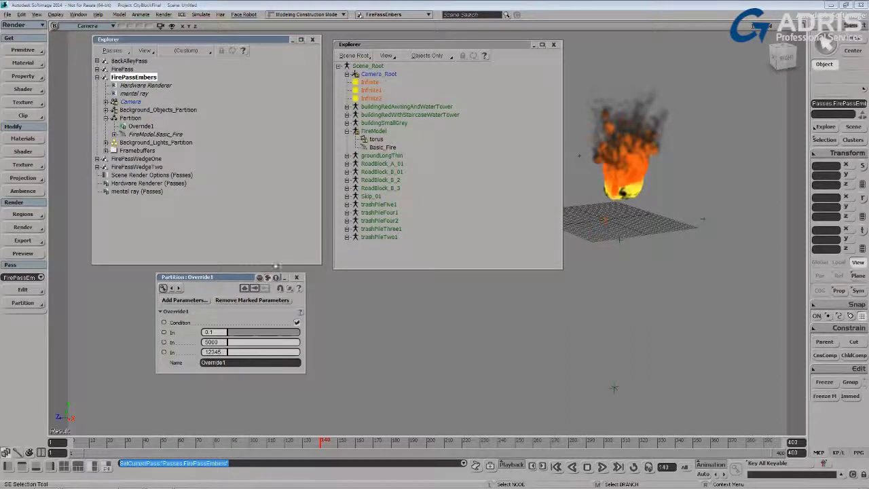
mouse_move(255, 344)
left_mouse_down()
mouse_move(245, 344)
mouse_move(258, 346)
left_mouse_up()
type("150")
key("Return")
left_click(602, 467)
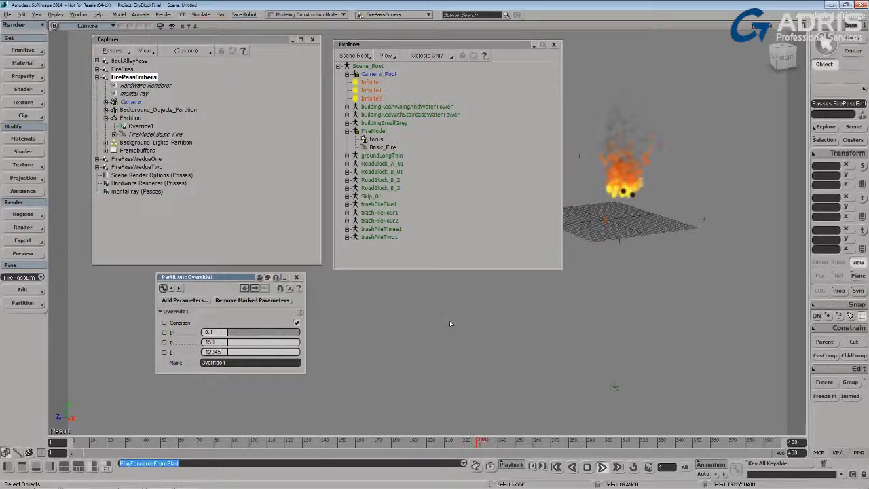
Stop playback, unhide FirePassEmbers' Background_Objects_Partition and play the fire against the scene
left_click(145, 85)
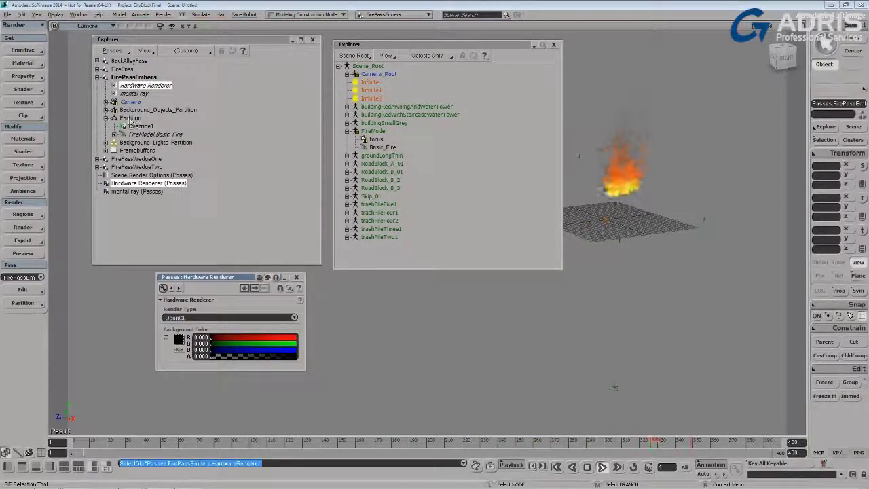
left_click(602, 466)
left_click(133, 110)
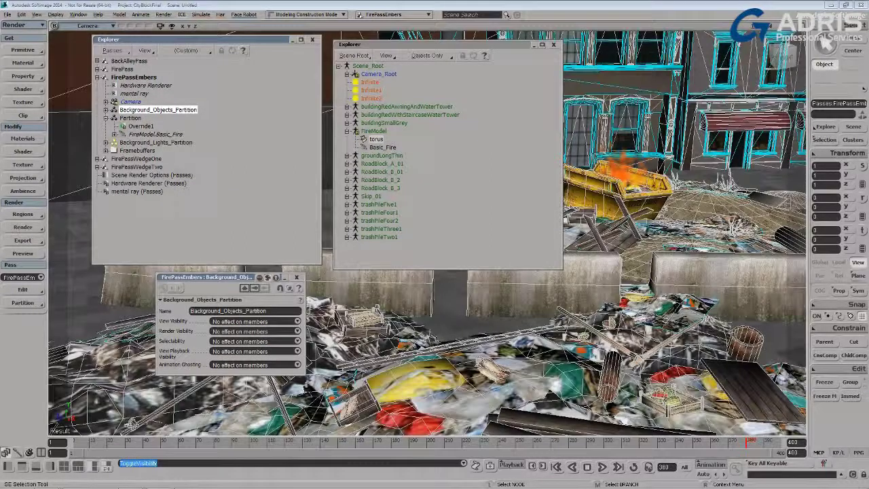
key("period")
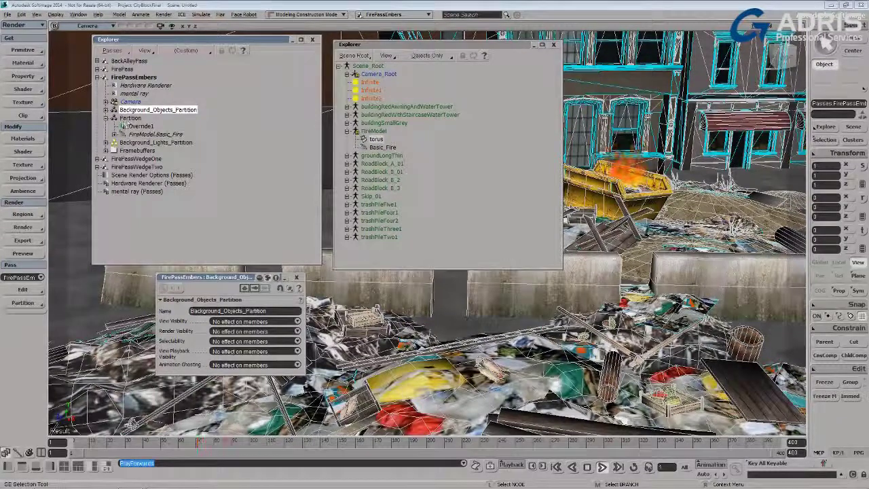
Set the particle size to 0.01 in FirePassEmbers' partition override, replay the simulation from the start and stop it
left_click(123, 126)
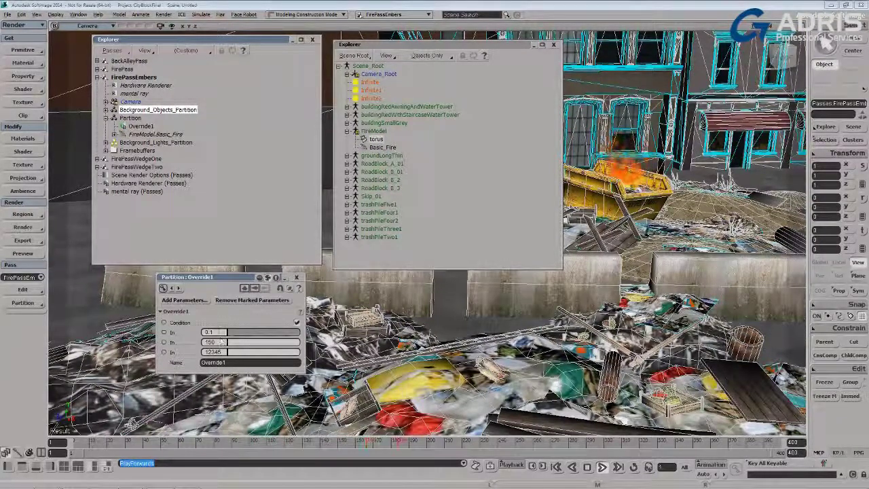
left_click(215, 331)
type("0.01")
key("Return")
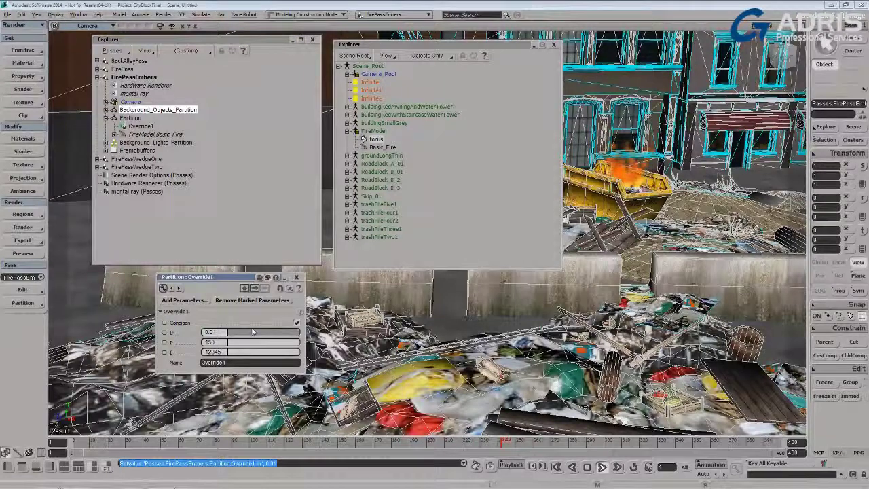
left_click(601, 467)
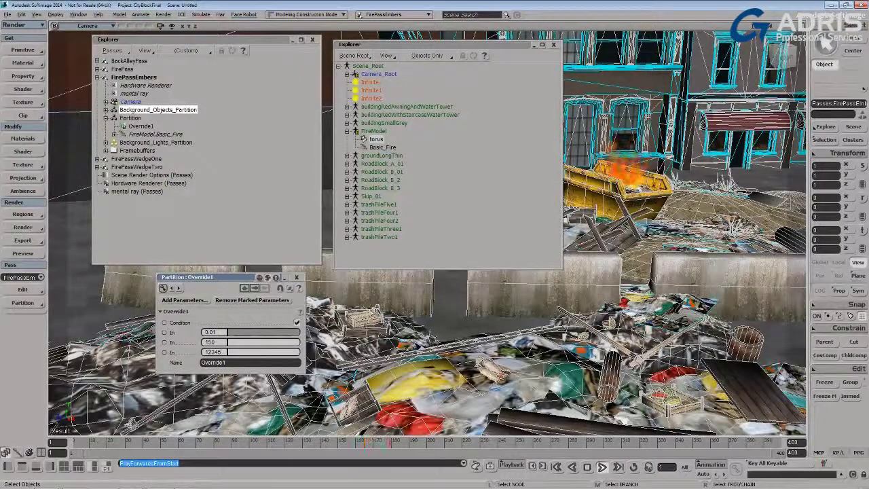
left_click(601, 467)
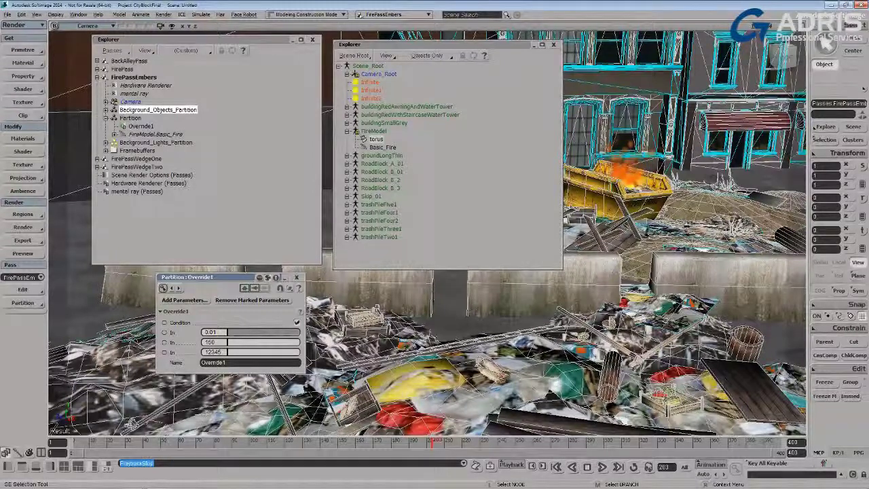
Make FirePassWedgeOne the current pass, play its simulation from the start and close the embers override's properties
left_click(35, 277)
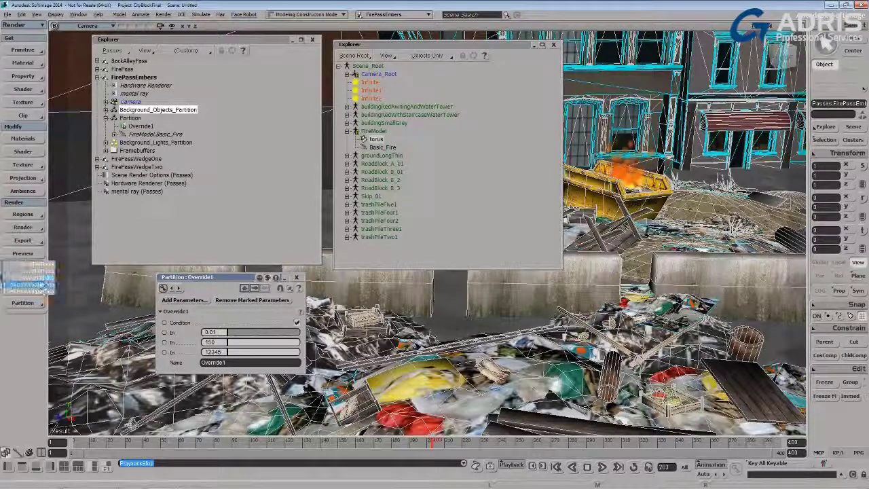
left_click(38, 288)
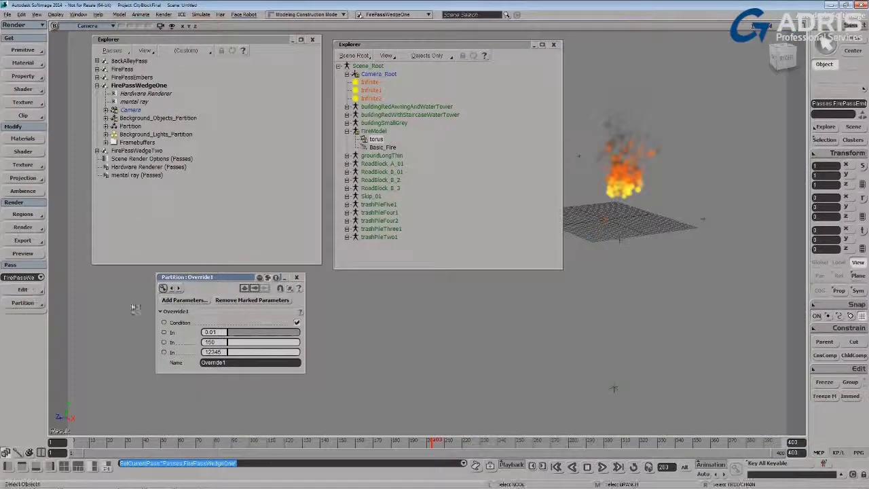
left_click(602, 466)
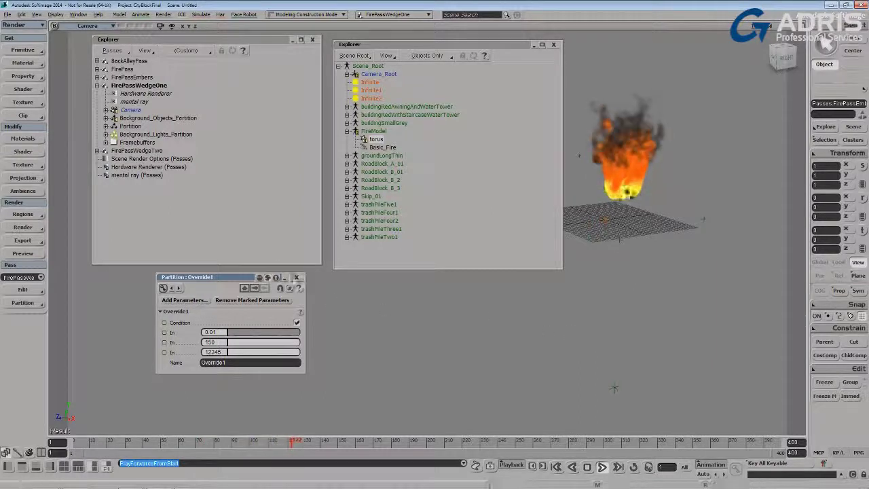
left_click(296, 277)
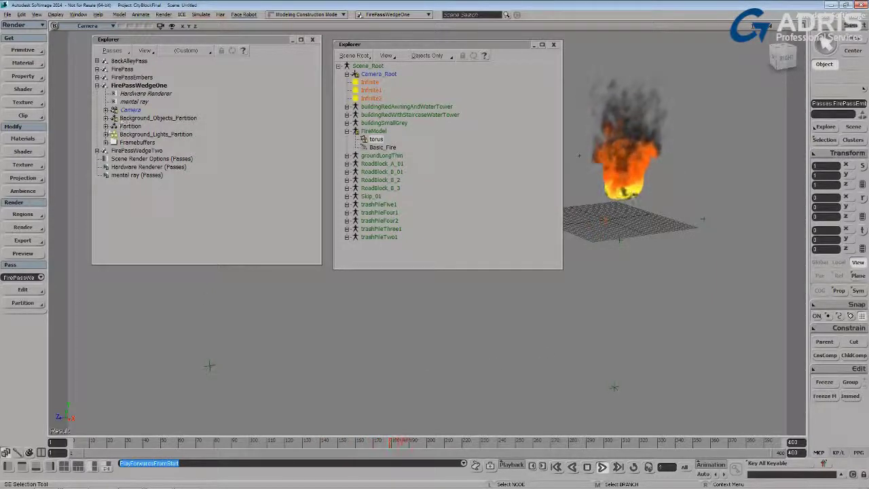
Set the seed to 33 in the override of FirePassWedgeOne's partition and replay the simulation from the start
left_click(106, 125)
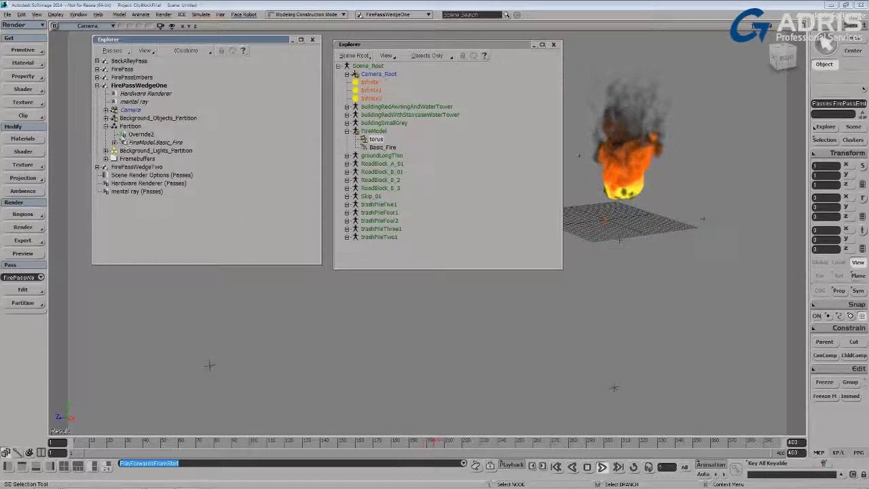
left_click(124, 134)
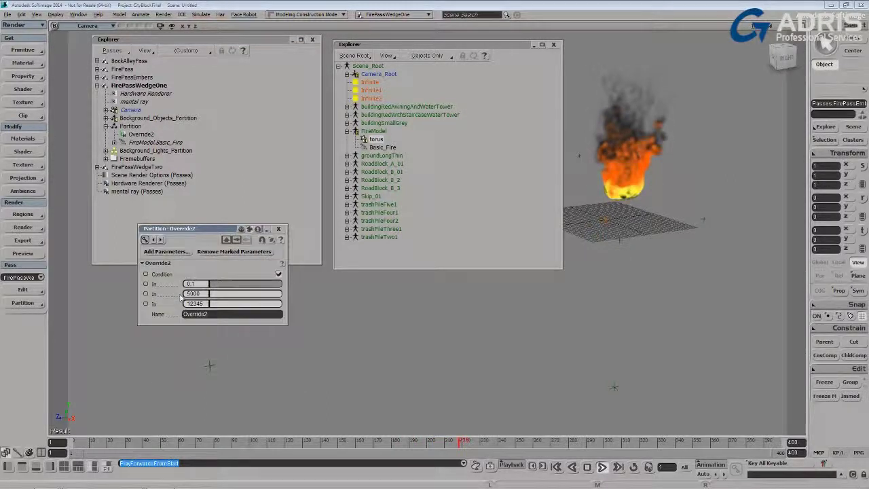
left_click(242, 306)
left_click_drag(237, 307, 234, 307)
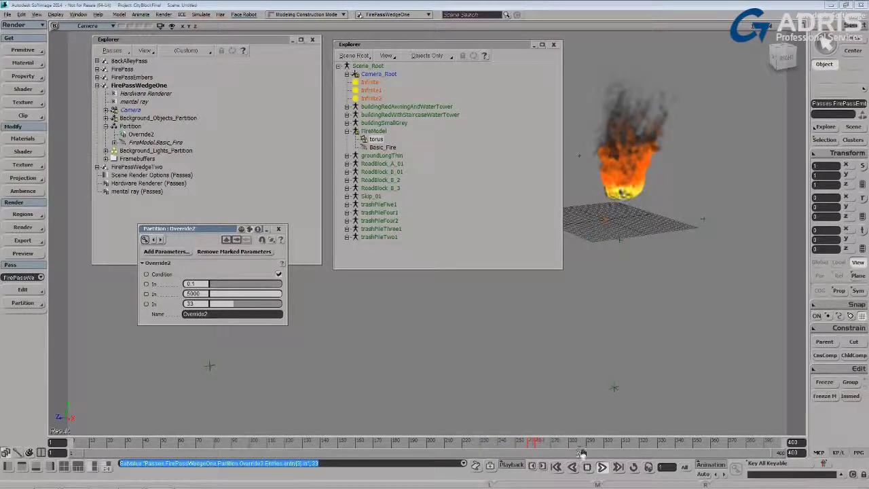
middle_click(602, 467)
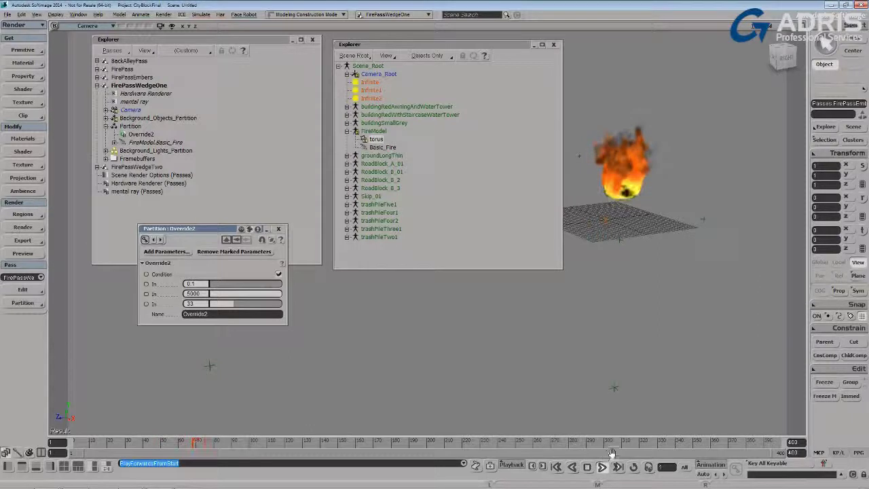
left_click(602, 466)
left_click(278, 229)
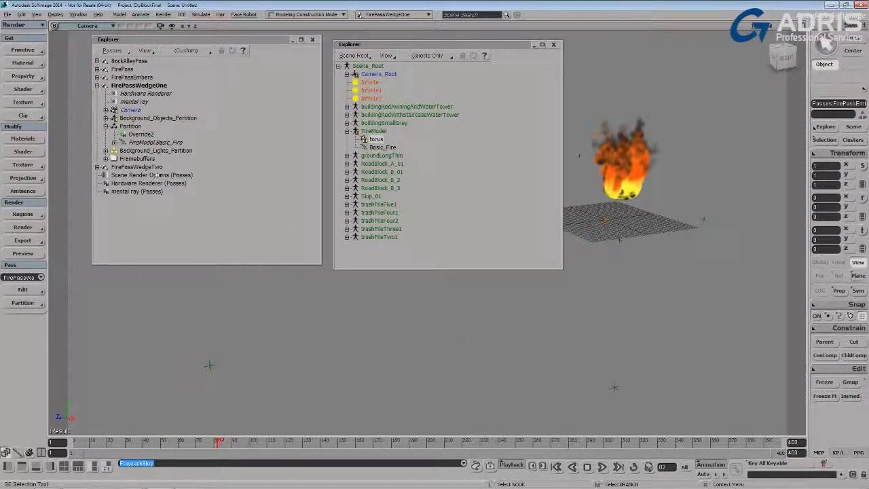
Make FirePassWedgeTwo the current pass and set its partition override's seed to 19 and rate to 15000
left_click(41, 278)
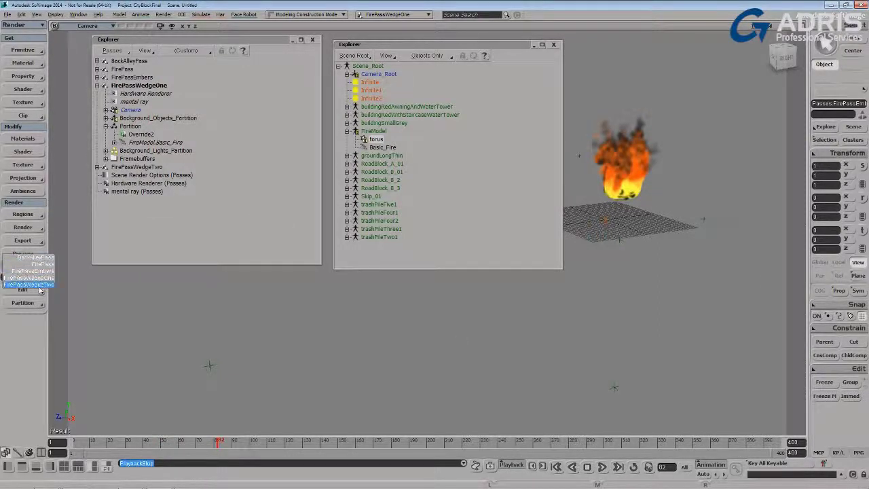
left_click(29, 284)
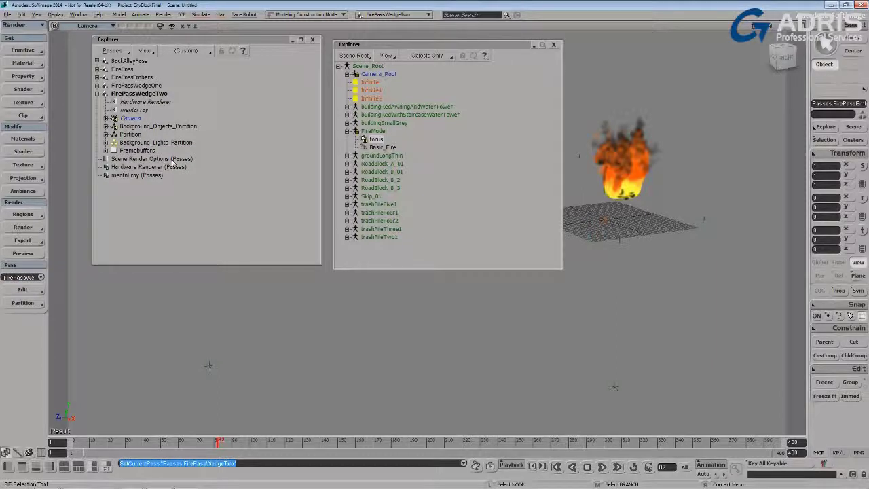
left_click(106, 134)
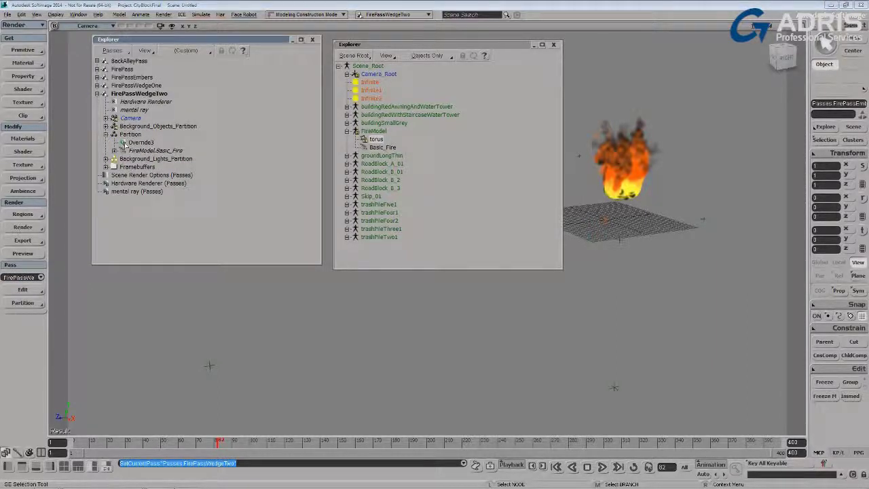
left_click(123, 142)
left_click_drag(227, 308, 230, 308)
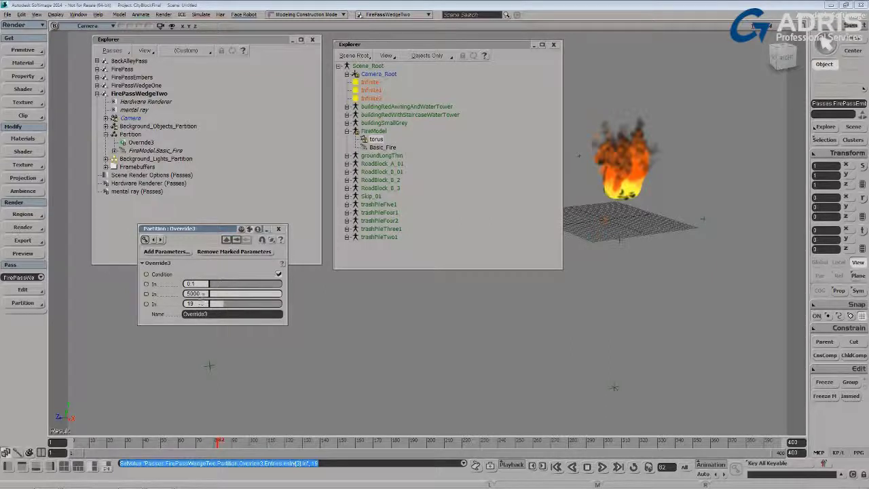
type("15000")
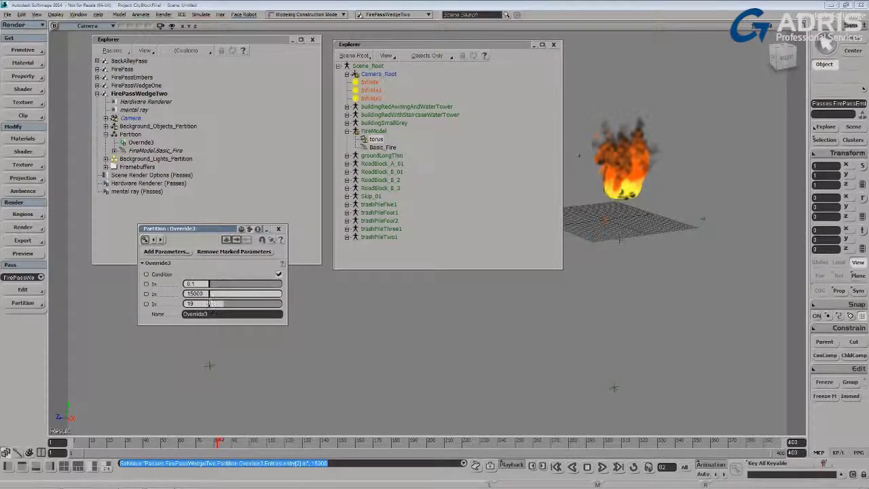
Return to frame 1 and unhide the background objects partition of FirePassWedgeTwo
left_click(74, 441)
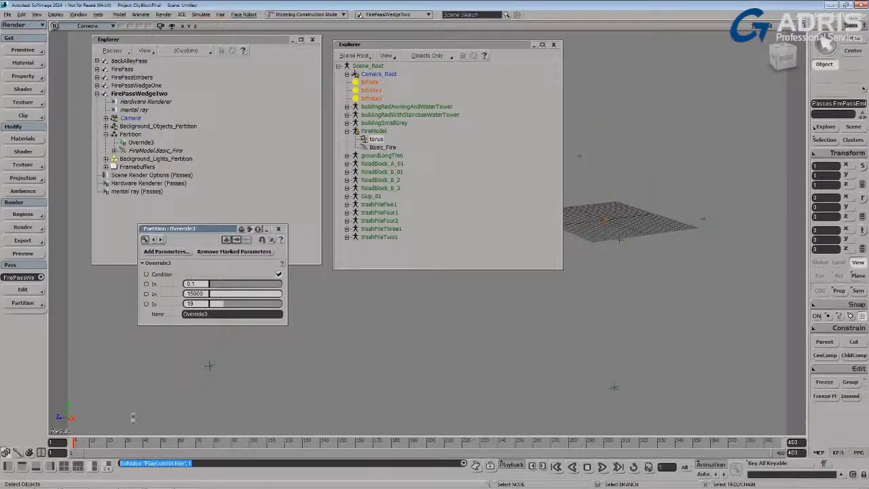
left_click(143, 126)
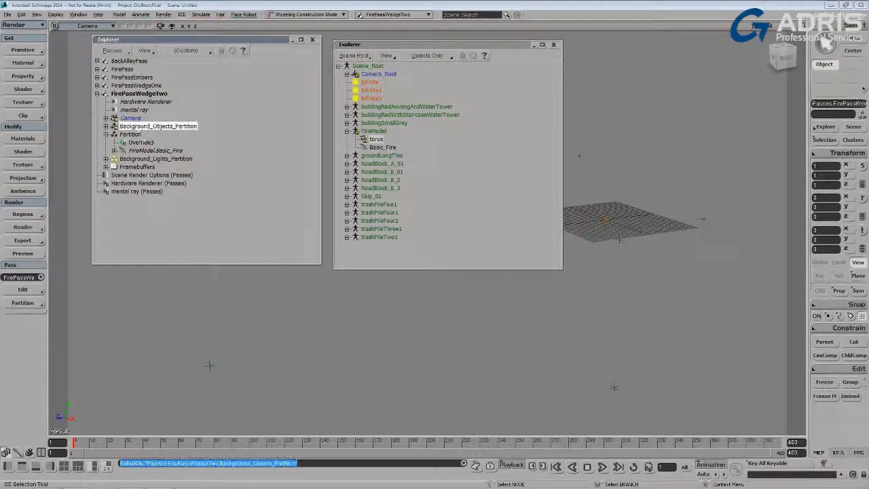
key("h")
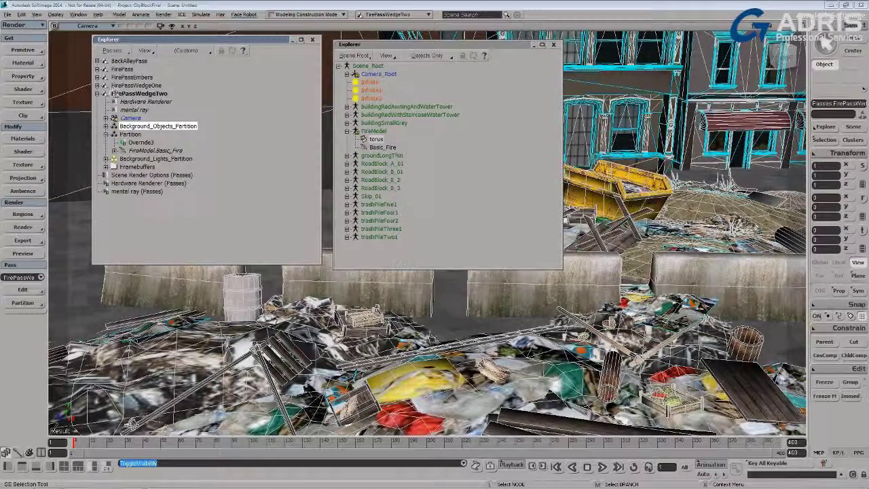
Make FirePassWedgeOne the current pass and unhide its background objects partition
left_click(34, 277)
left_click(30, 270)
left_click(129, 118)
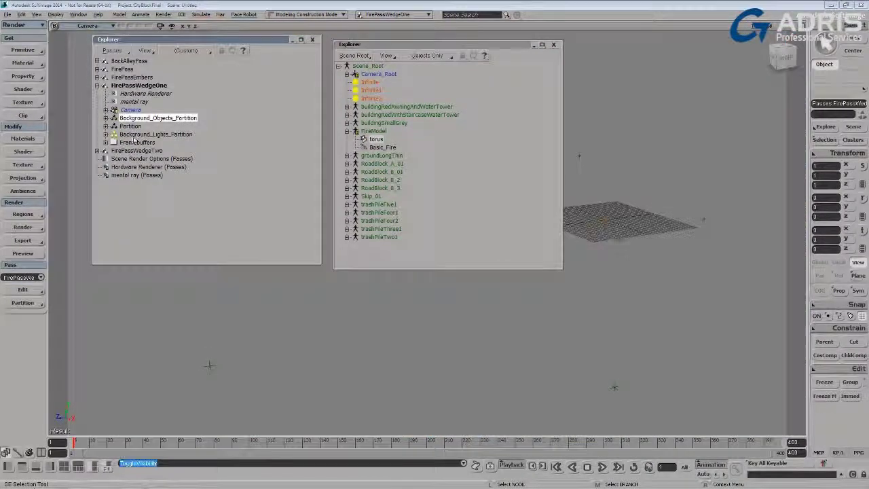
key("h")
Make FirePassEmbers the current pass and play its fire simulation from the start
left_click(40, 277)
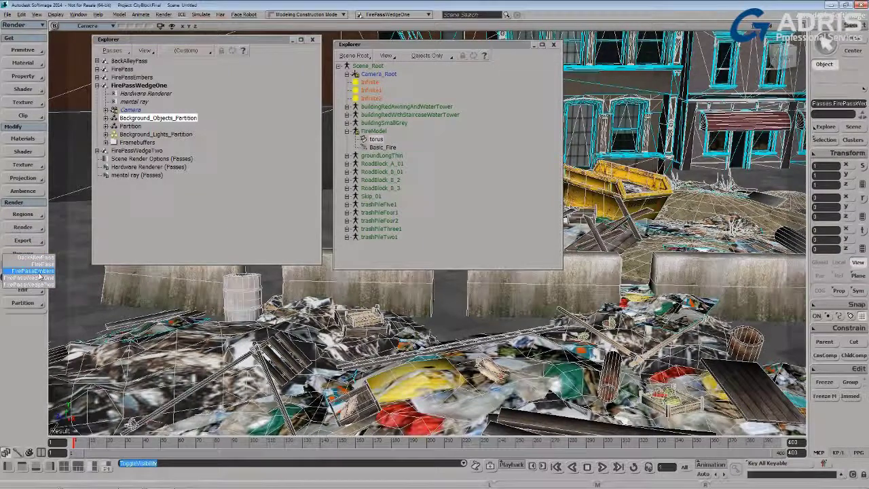
left_click(27, 269)
key("Up")
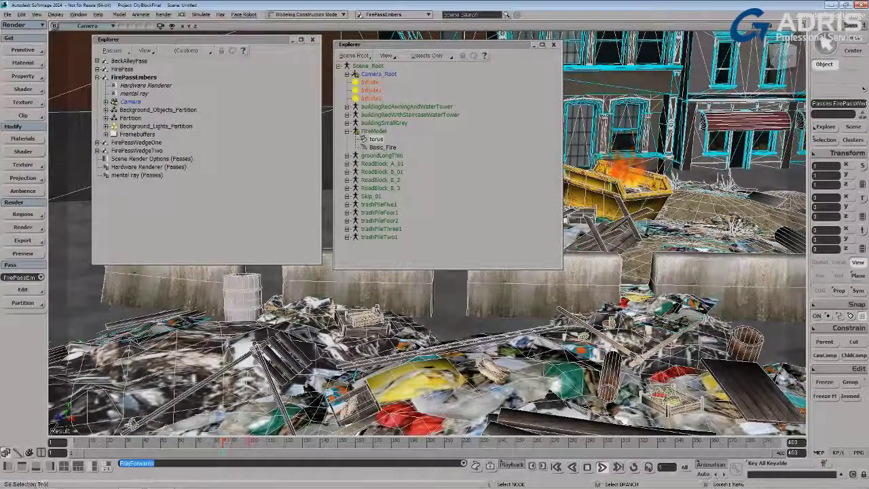
Close the scene root explorer and reframe the camera so the burning yellow skip sits in clear view
left_click(553, 45)
key("p")
left_click_drag(514, 232, 458, 326)
key("z")
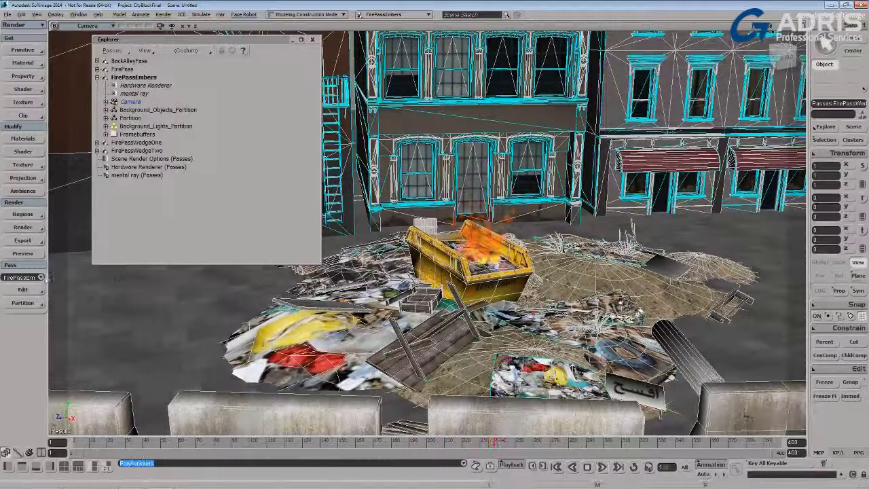
Make FirePassWedgeOne the current pass and play its fire simulation from the start against the street scene
left_click(40, 277)
left_click(28, 285)
key("Up")
left_click(601, 468)
left_click(602, 467)
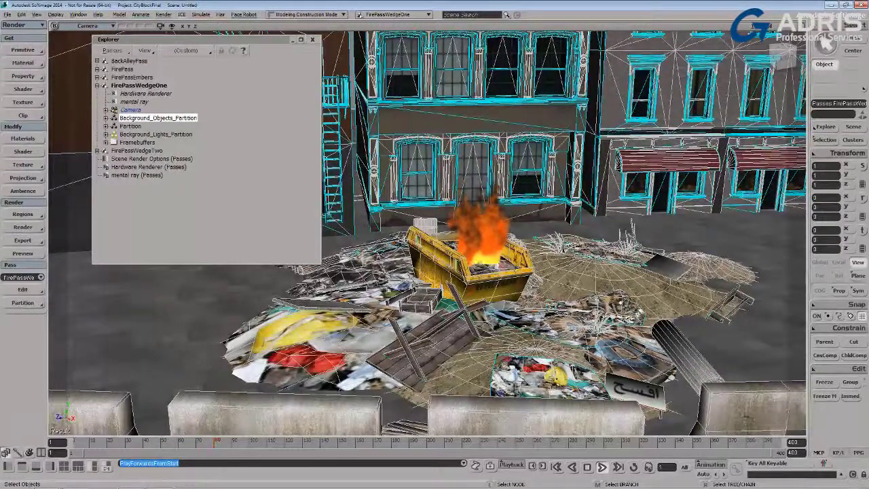
Inspect FirePassWedgeOne's partition override, play FirePassWedgeTwo's simulation from the start as current pass, stop it and close the override's properties
left_click(130, 125)
left_click(22, 277)
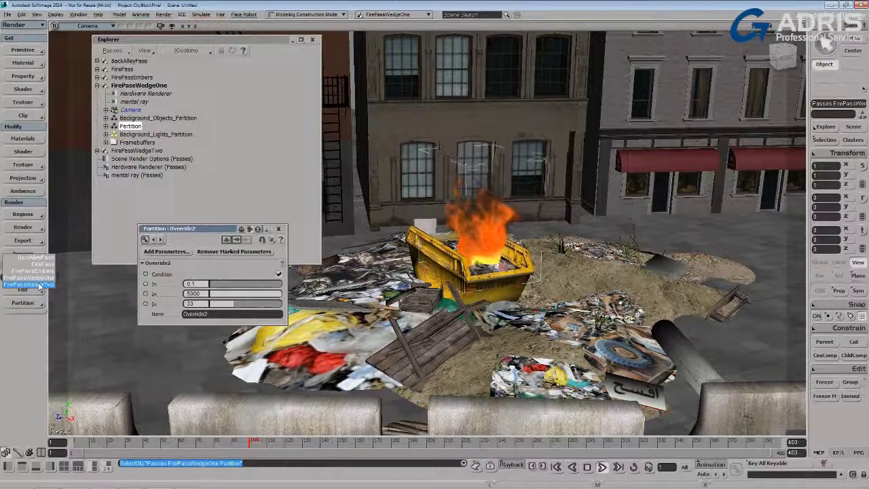
left_click(38, 285)
left_click(601, 467)
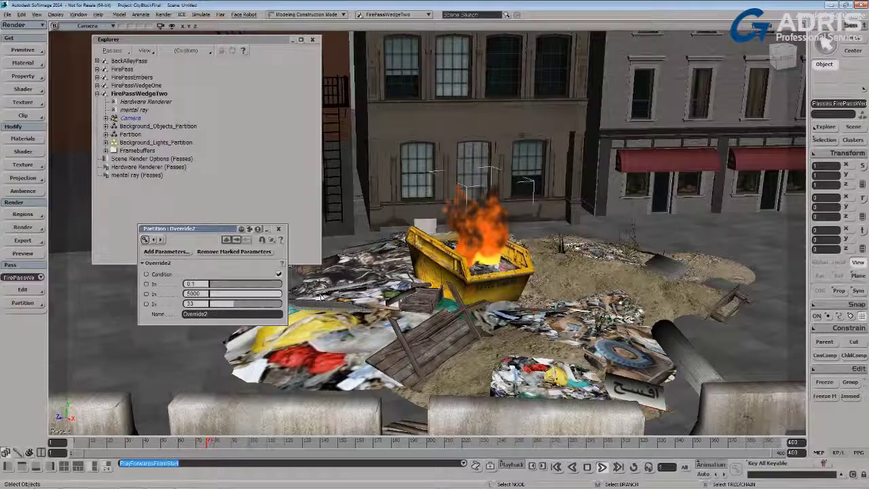
key("Escape")
left_click(278, 229)
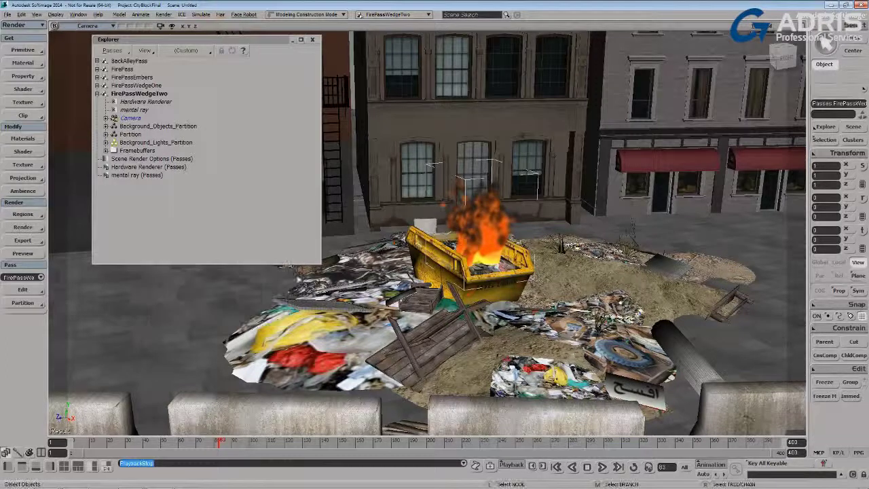